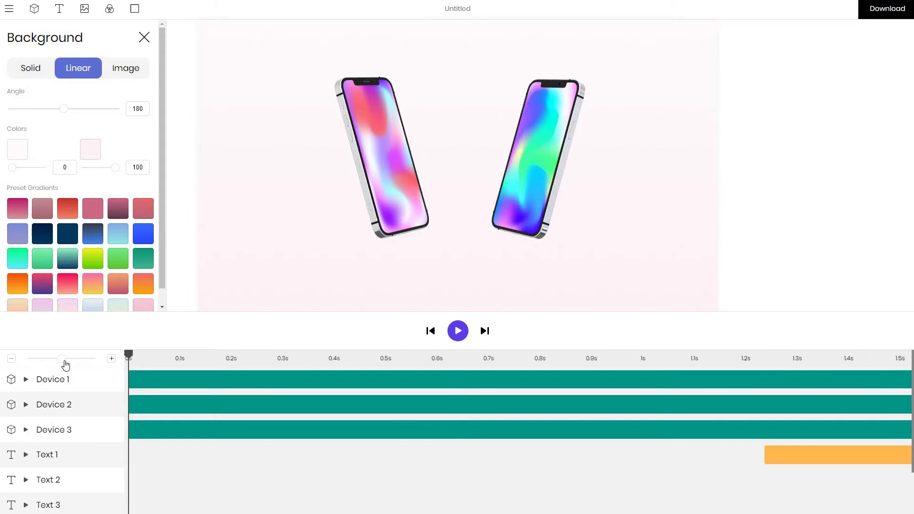
# Step: Preview the complete 5.4-second phone animation by playing and scrubbing through it, and return the playhead to the start
pyautogui.moveTo(64, 363); pyautogui.dragTo(45, 363)
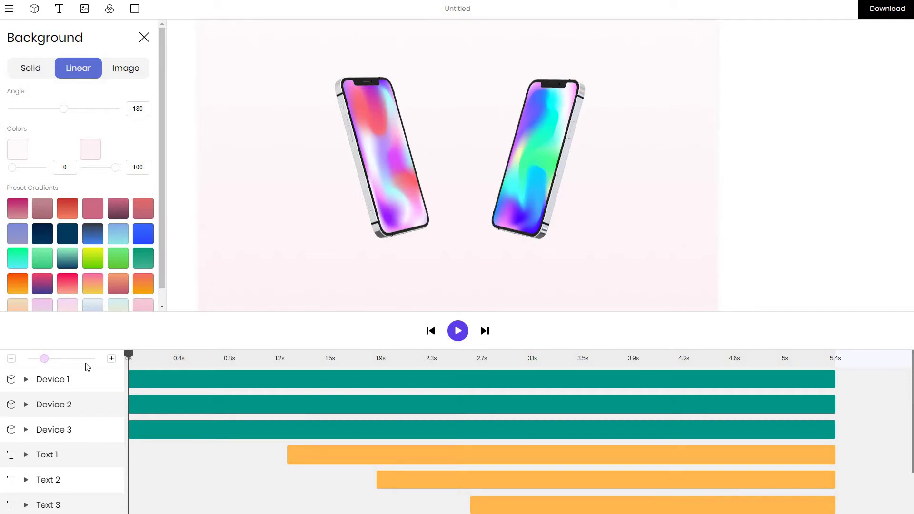
pyautogui.click(457, 331)
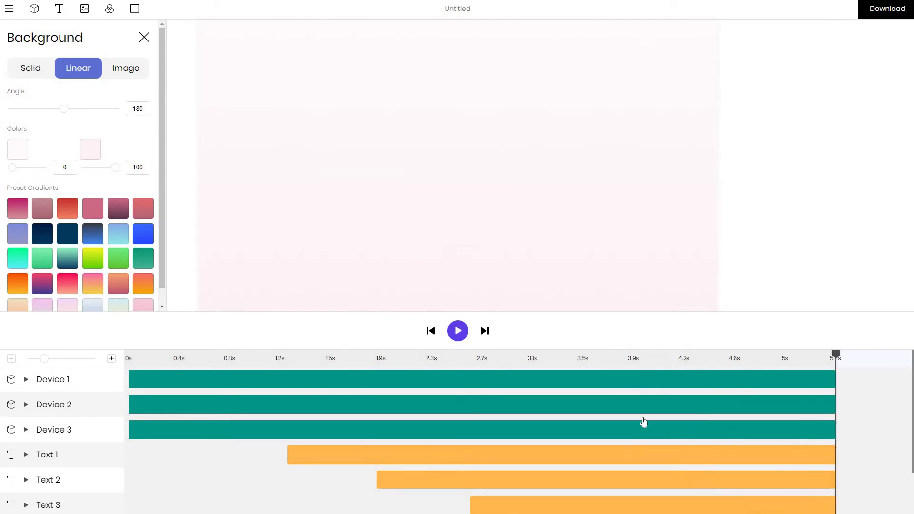
pyautogui.click(511, 356)
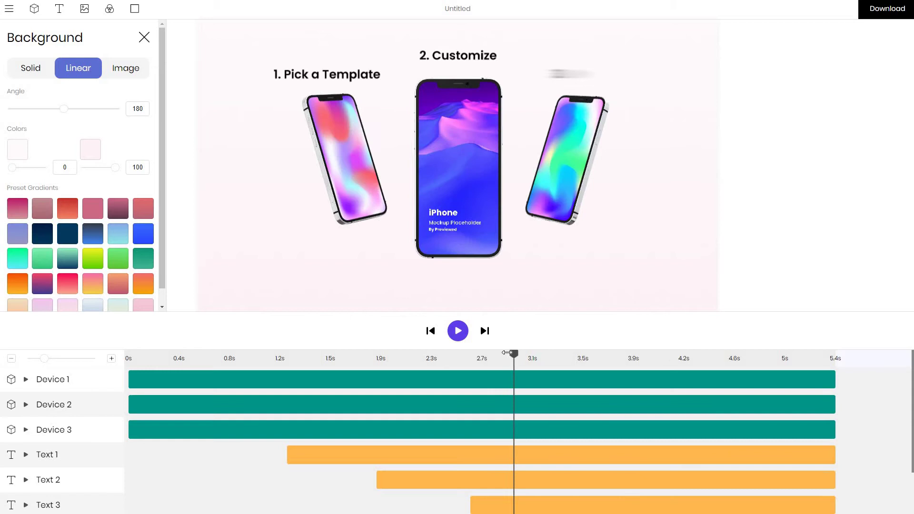
pyautogui.click(458, 356)
pyautogui.click(546, 356)
pyautogui.click(422, 356)
pyautogui.moveTo(579, 354); pyautogui.dragTo(603, 354)
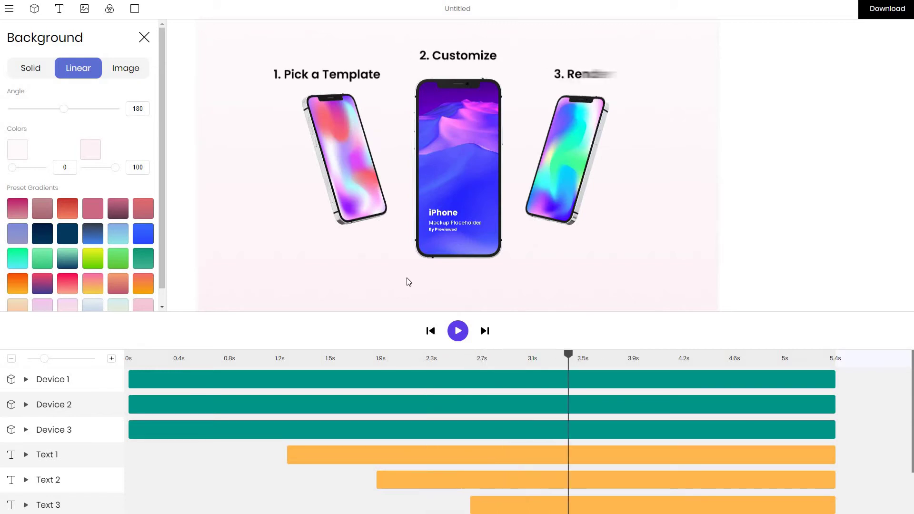
pyautogui.click(319, 209)
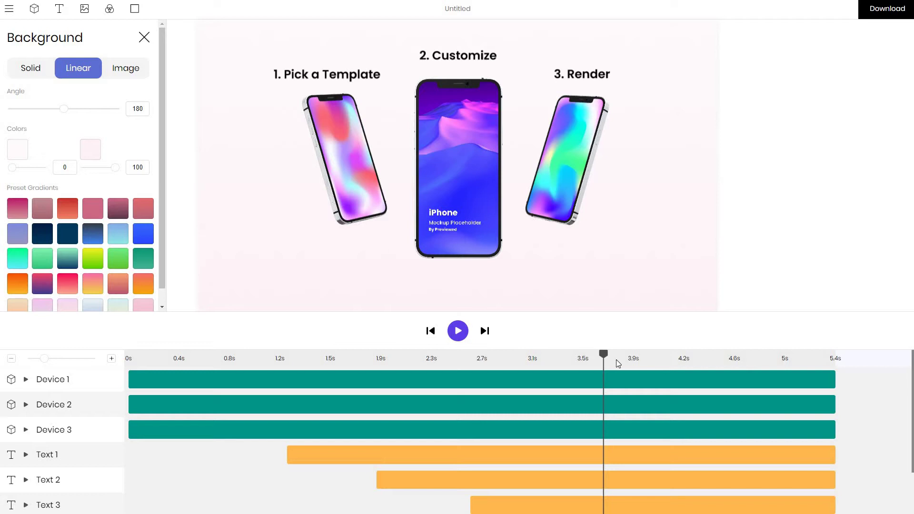
pyautogui.moveTo(554, 357); pyautogui.dragTo(100, 367)
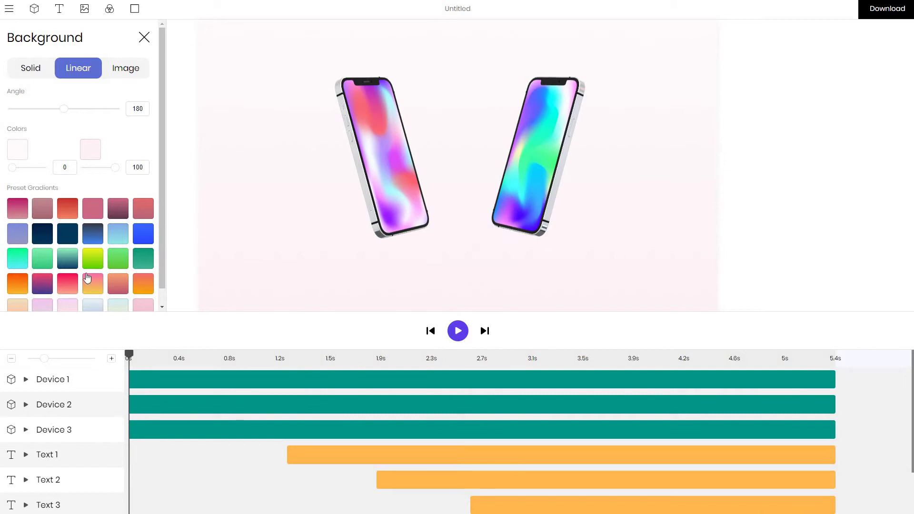
# Step: Add a MacBook device to the scene and move it to about X 2.68, Y -1.06, beside the second phone
pyautogui.click(9, 10)
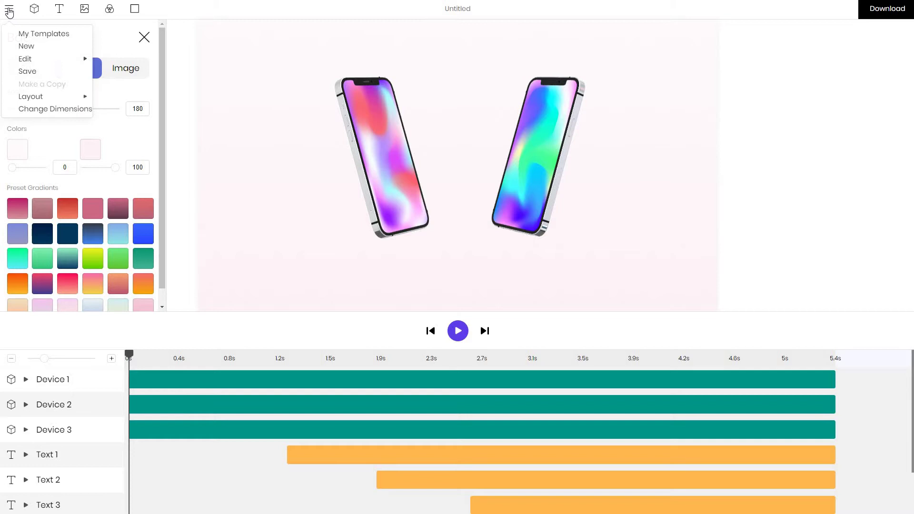
pyautogui.click(34, 11)
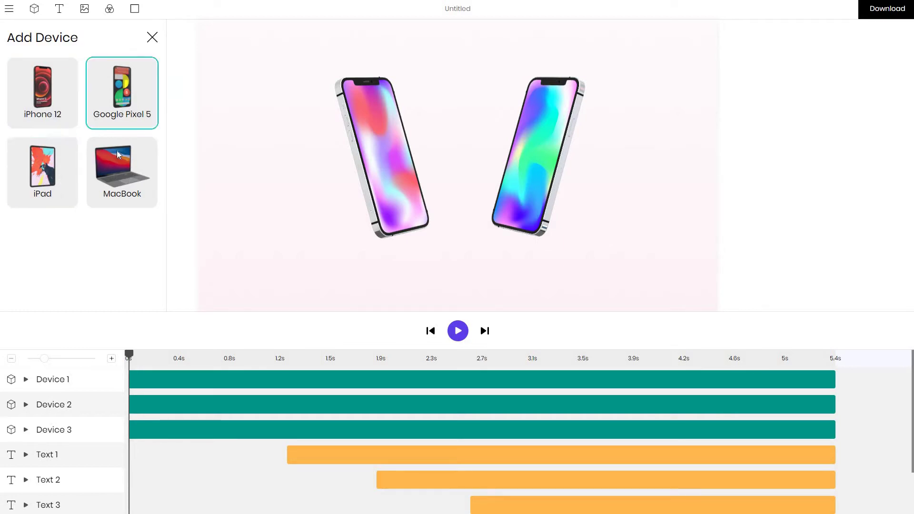
pyautogui.click(105, 185)
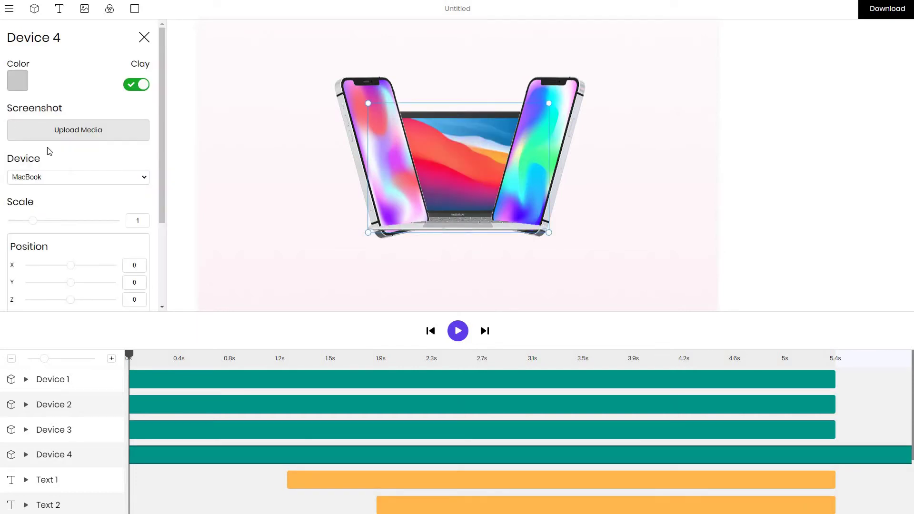
pyautogui.moveTo(452, 197); pyautogui.dragTo(473, 126)
pyautogui.moveTo(360, 175); pyautogui.dragTo(582, 54)
pyautogui.moveTo(289, 69); pyautogui.dragTo(612, 218)
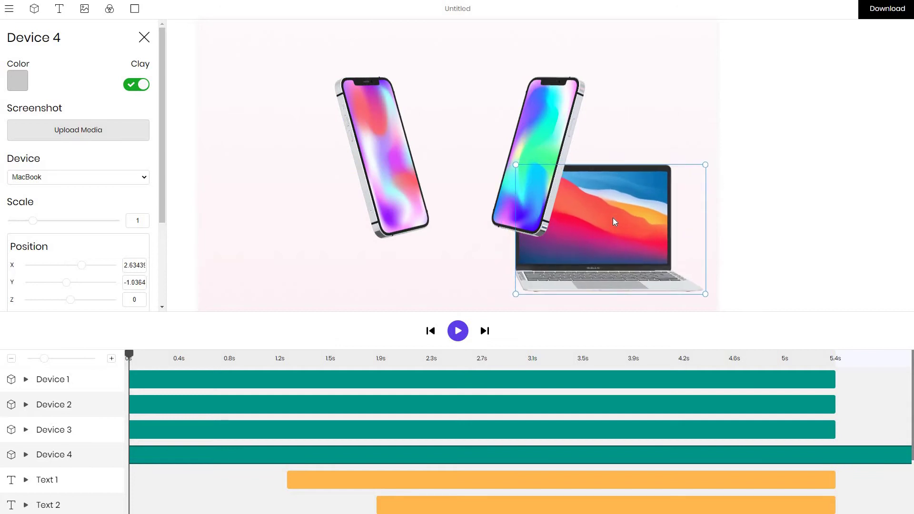
# Step: Rotate the MacBook to about X -11, Y -30, Z -3.7, and delete it from the scene
pyautogui.click(11, 11)
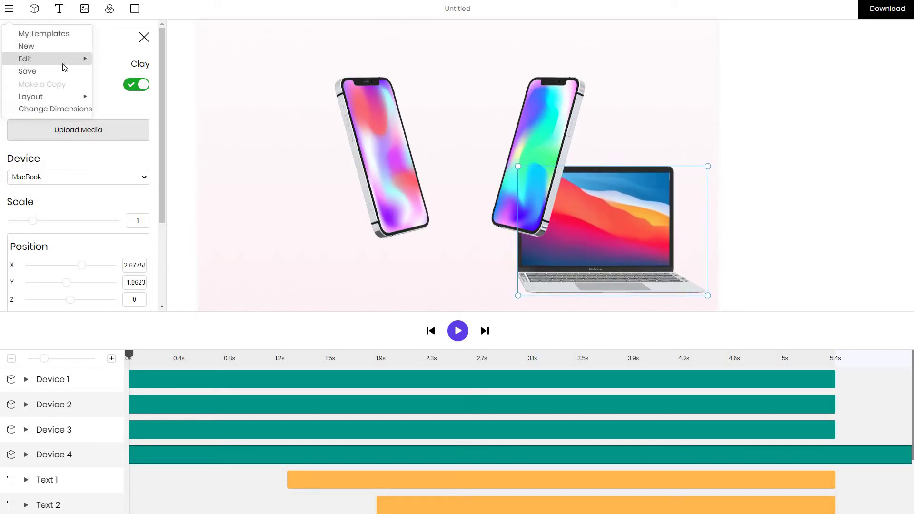
pyautogui.moveTo(65, 59)
pyautogui.click(130, 66)
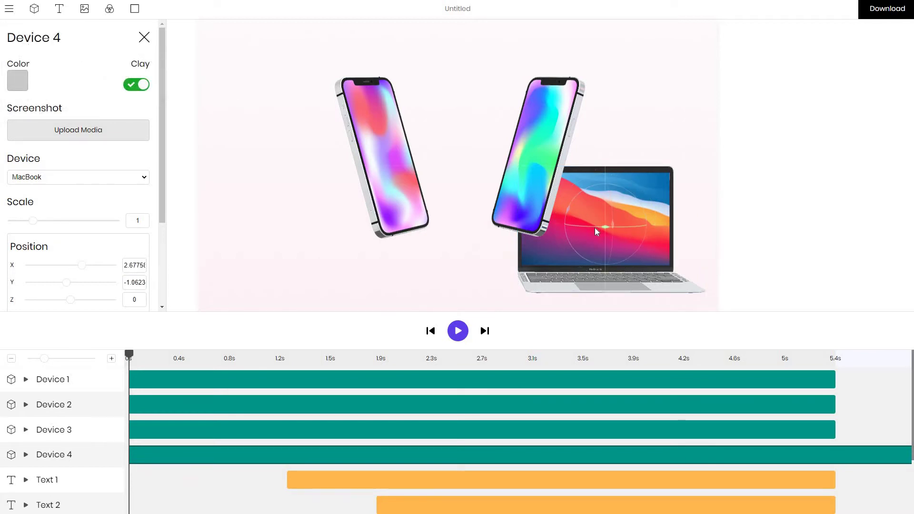
pyautogui.moveTo(595, 228); pyautogui.dragTo(642, 219)
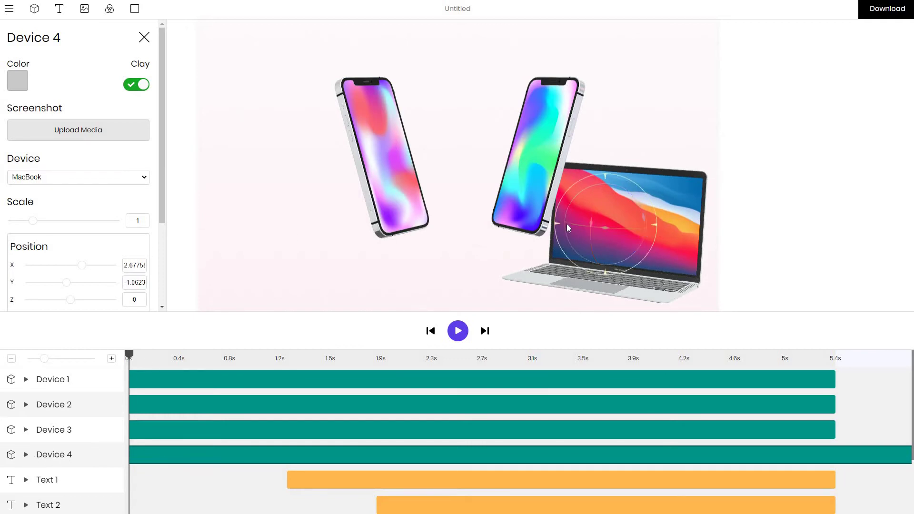
pyautogui.scroll(-3, 76, 247)
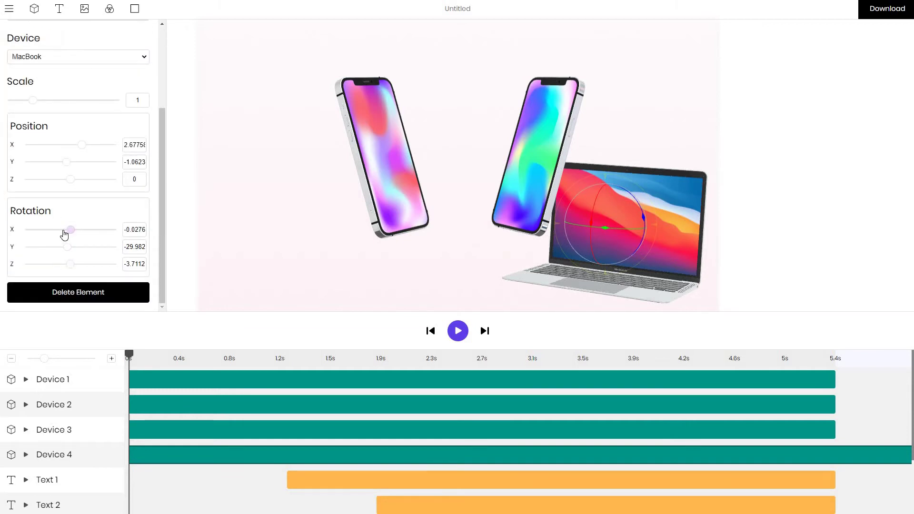
pyautogui.moveTo(64, 234); pyautogui.dragTo(72, 238)
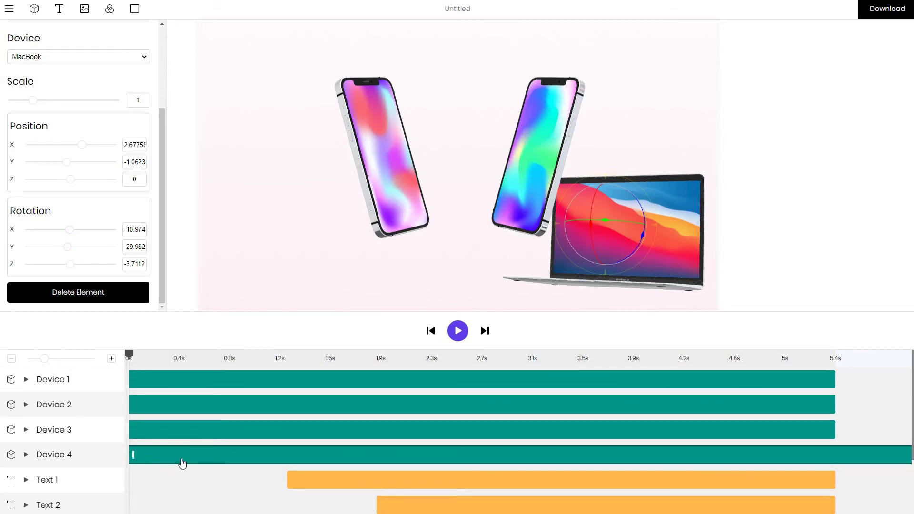
pyautogui.click(63, 291)
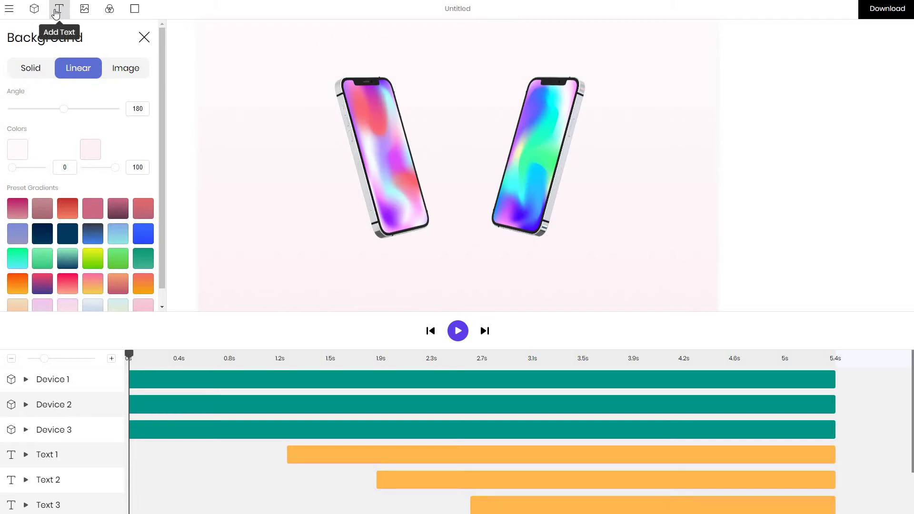
# Step: Examine the three text captions and scrub the timeline to see when each appears, stopping at about 4 s
pyautogui.click(339, 463)
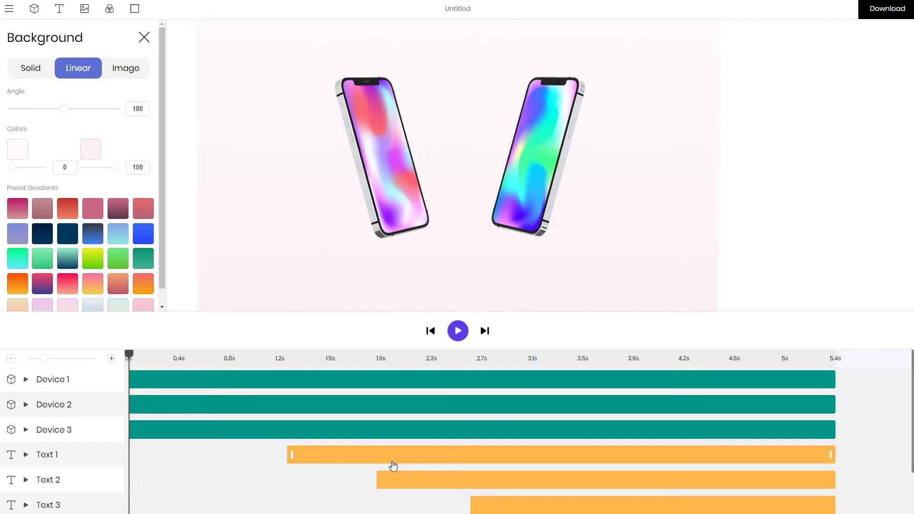
pyautogui.click(375, 460)
pyautogui.moveTo(130, 354); pyautogui.dragTo(393, 356)
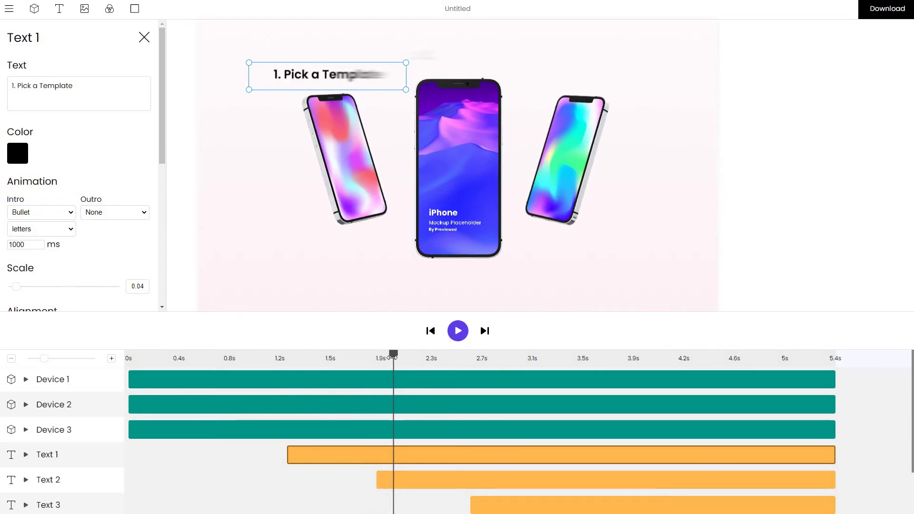
pyautogui.moveTo(665, 369); pyautogui.dragTo(828, 371)
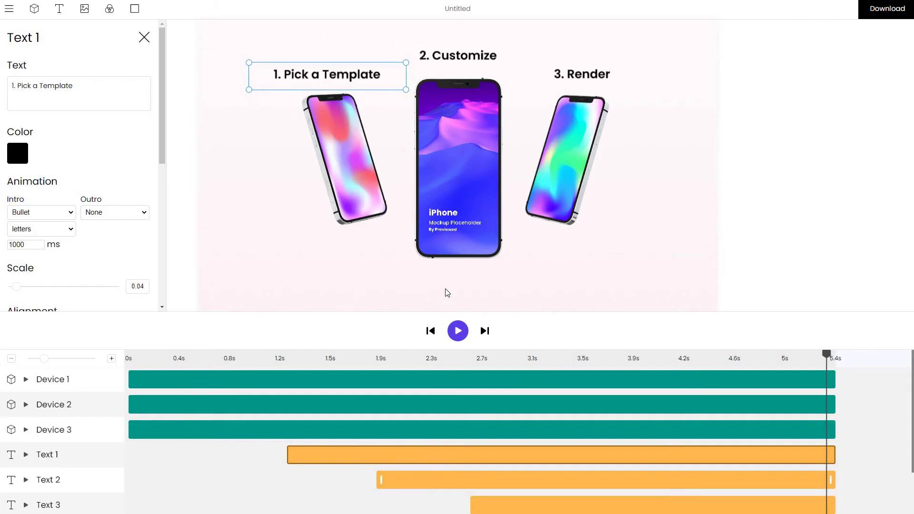
pyautogui.click(485, 55)
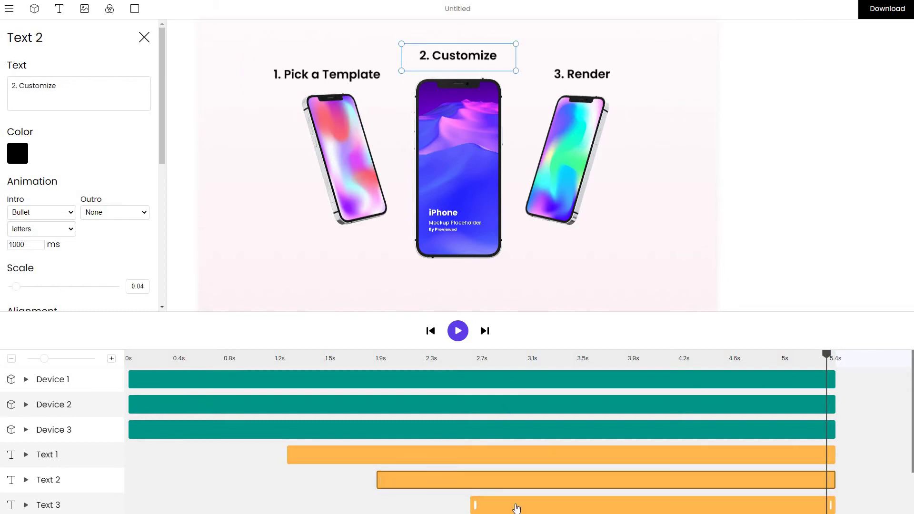
pyautogui.click(581, 76)
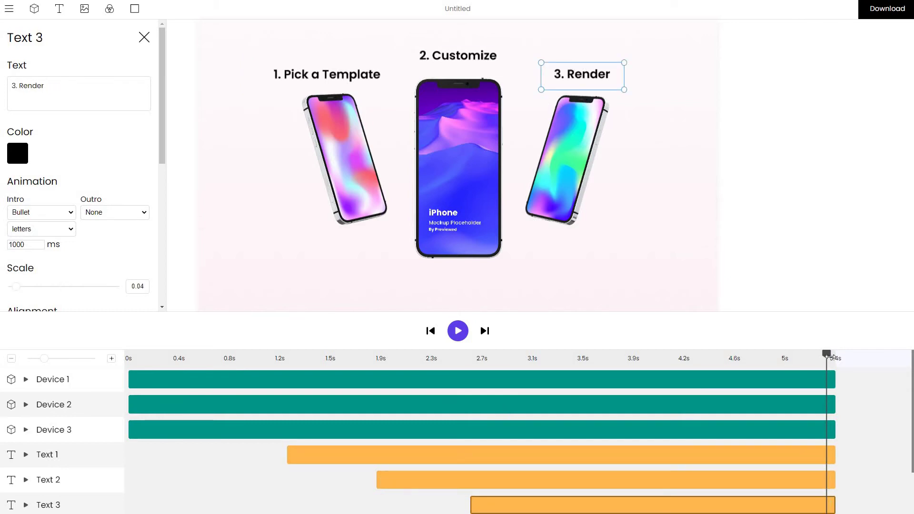
pyautogui.moveTo(827, 356); pyautogui.dragTo(633, 371)
pyautogui.click(633, 376)
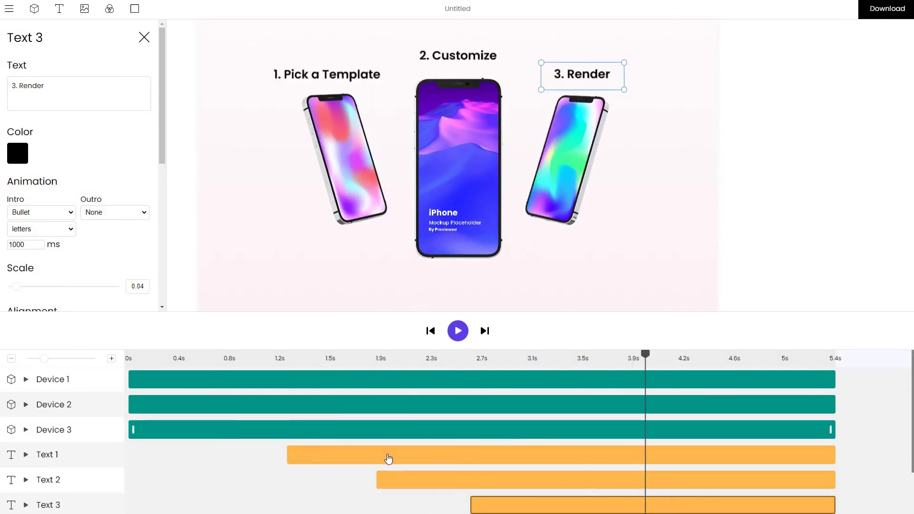
# Step: Change the first caption's wording to "1. Choose a Template"
pyautogui.click(376, 454)
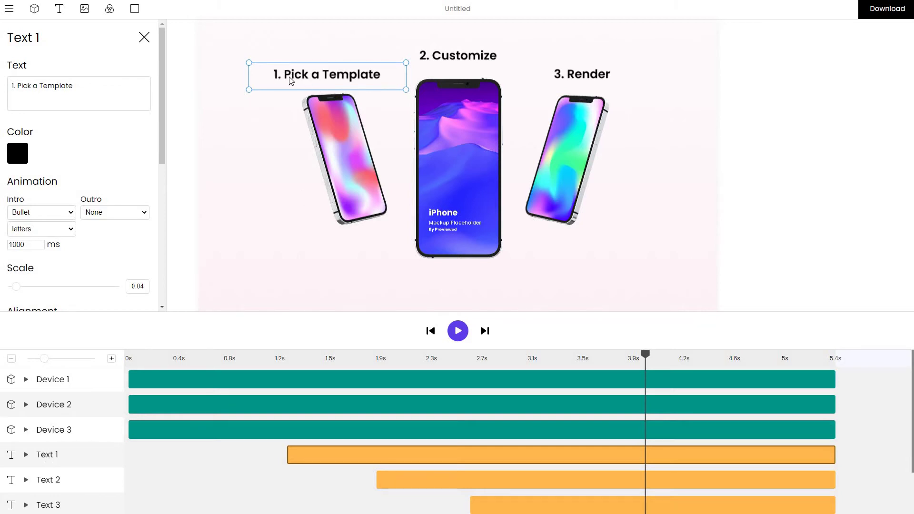
pyautogui.moveTo(13, 79); pyautogui.dragTo(86, 88)
pyautogui.doubleClick(25, 85)
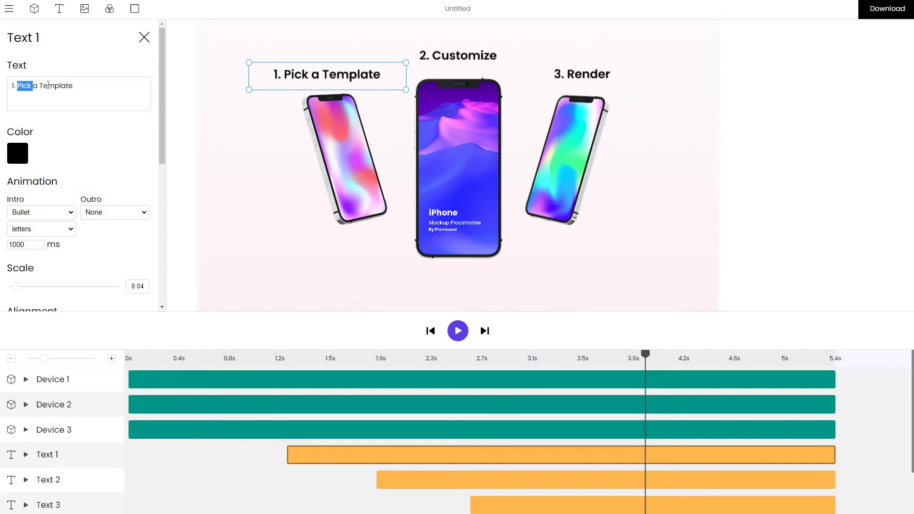
pyautogui.write('Choose')
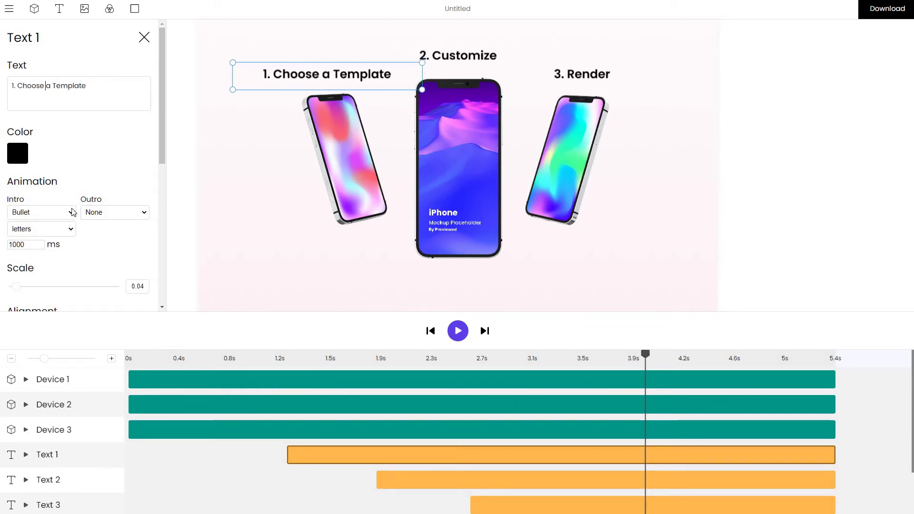
# Step: Review the first caption's animation, scale, alignment, font, position, rotation and opacity settings
pyautogui.scroll(-1, 44, 176)
pyautogui.click(44, 164)
pyautogui.click(105, 198)
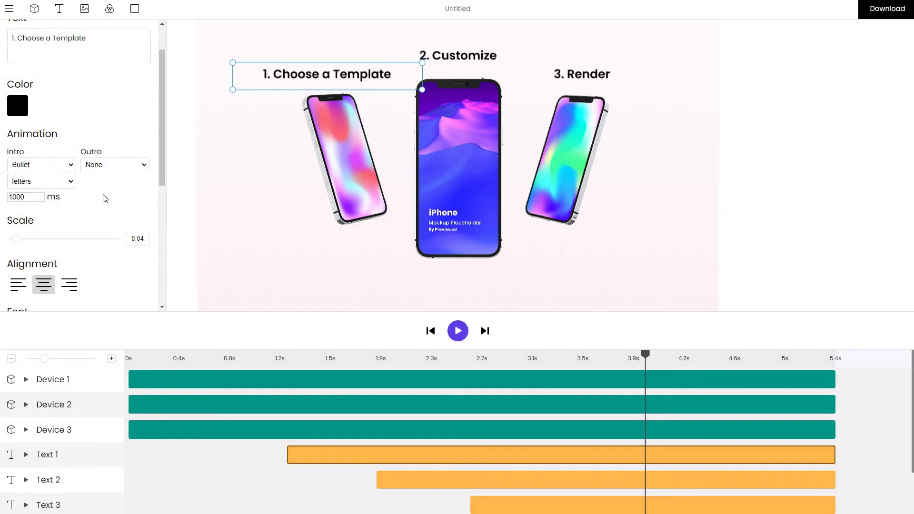
pyautogui.scroll(-1, 42, 234)
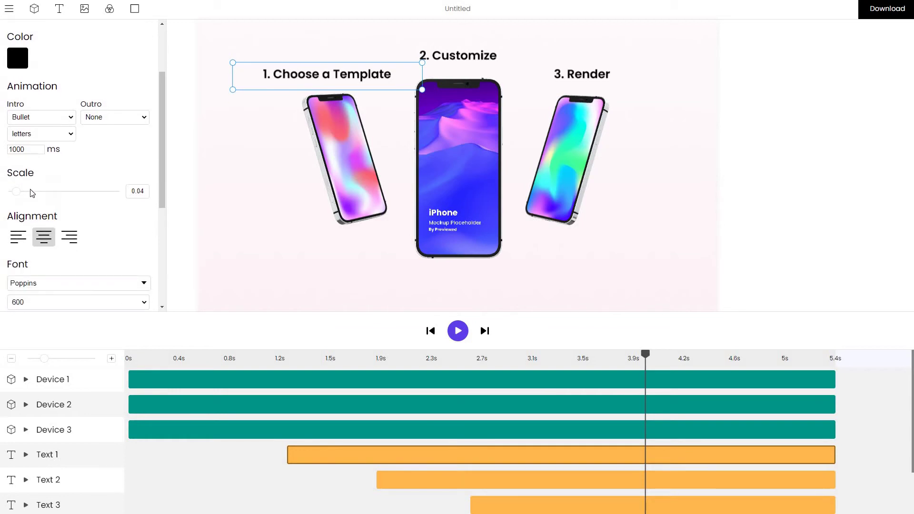
pyautogui.scroll(-4, 87, 231)
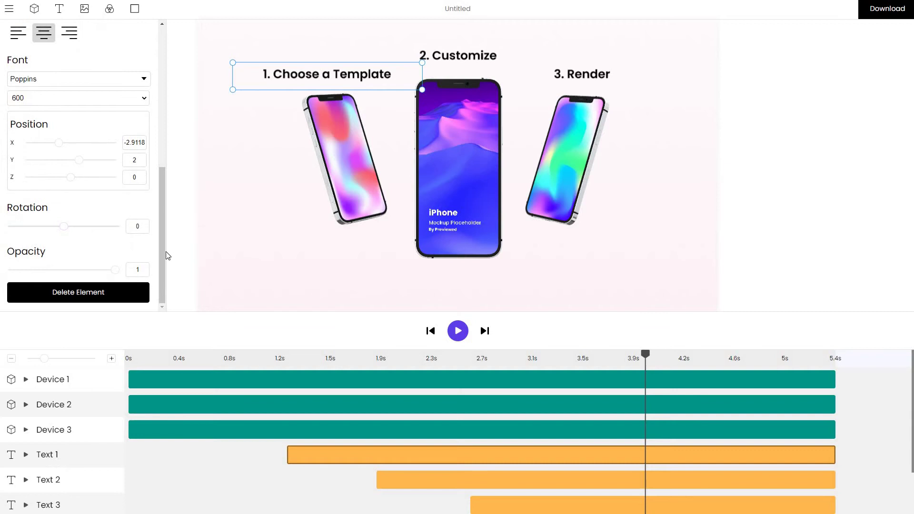
pyautogui.moveTo(161, 248); pyautogui.dragTo(172, 87)
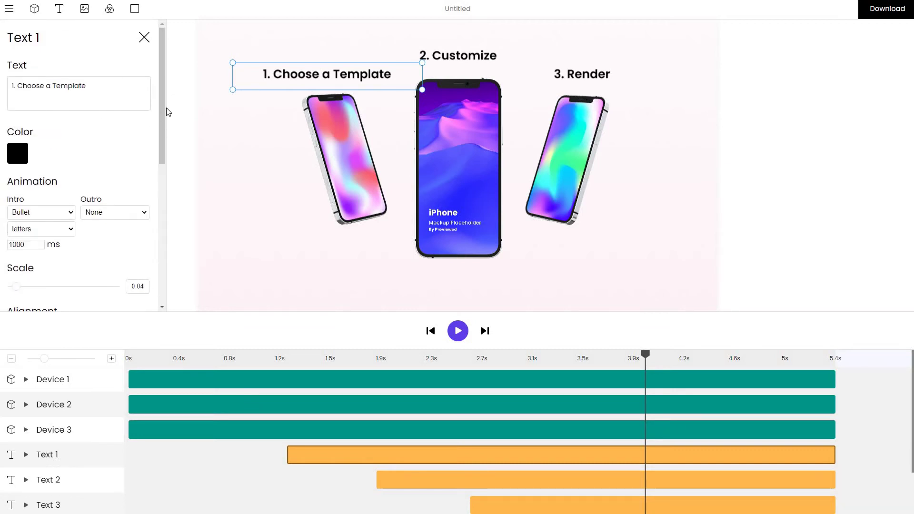
# Step: Add the black Google Play store badge, scaled to about 0.037 and placed at about X -4.08, Y -1.30
pyautogui.click(80, 11)
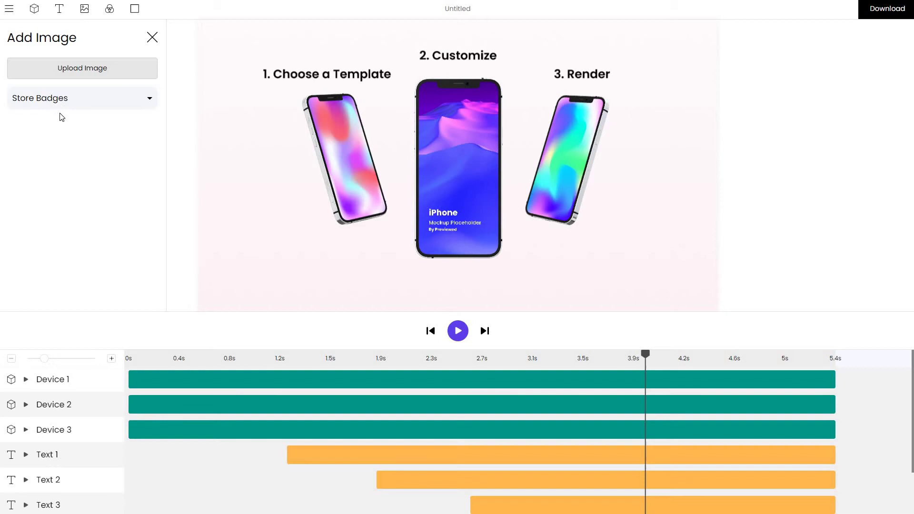
pyautogui.click(62, 109)
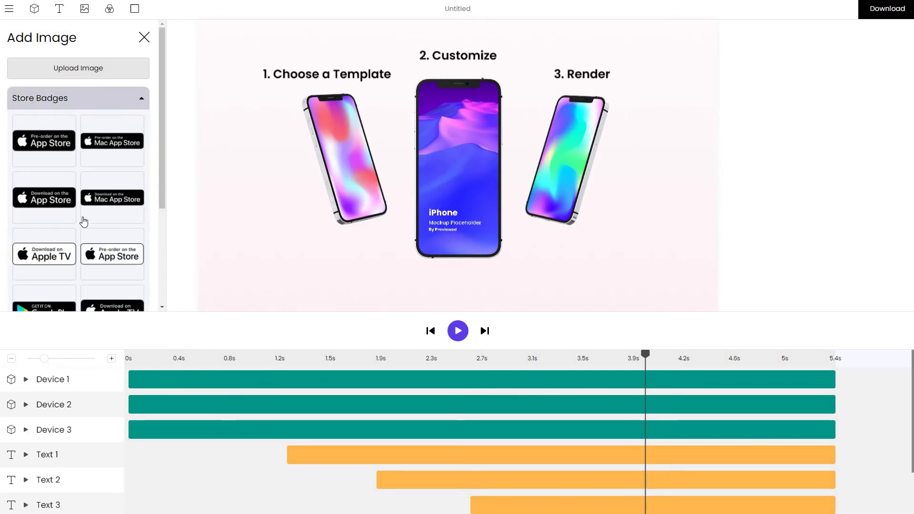
pyautogui.scroll(-2, 80, 231)
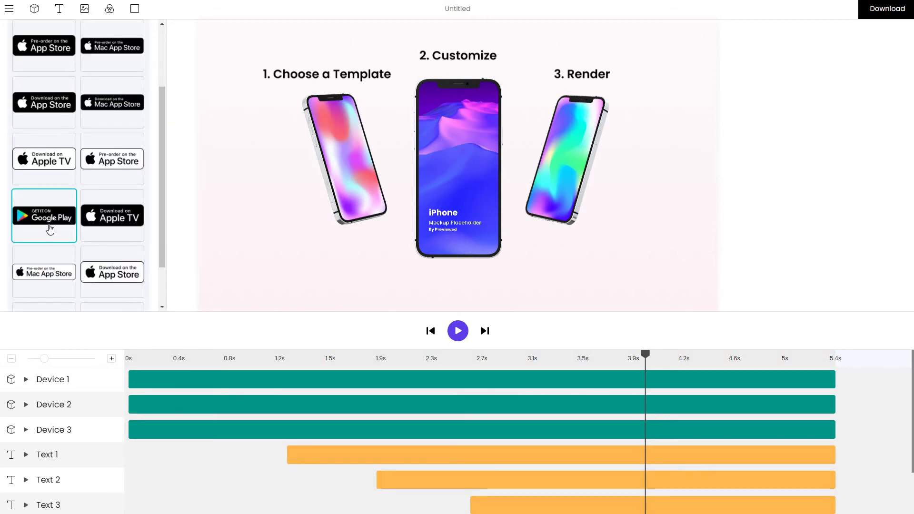
pyautogui.click(53, 232)
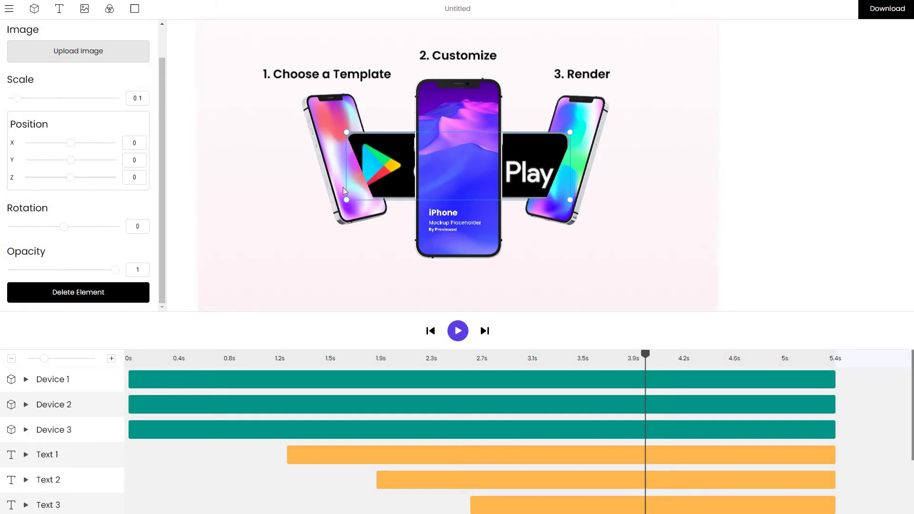
pyautogui.moveTo(345, 191); pyautogui.dragTo(242, 228)
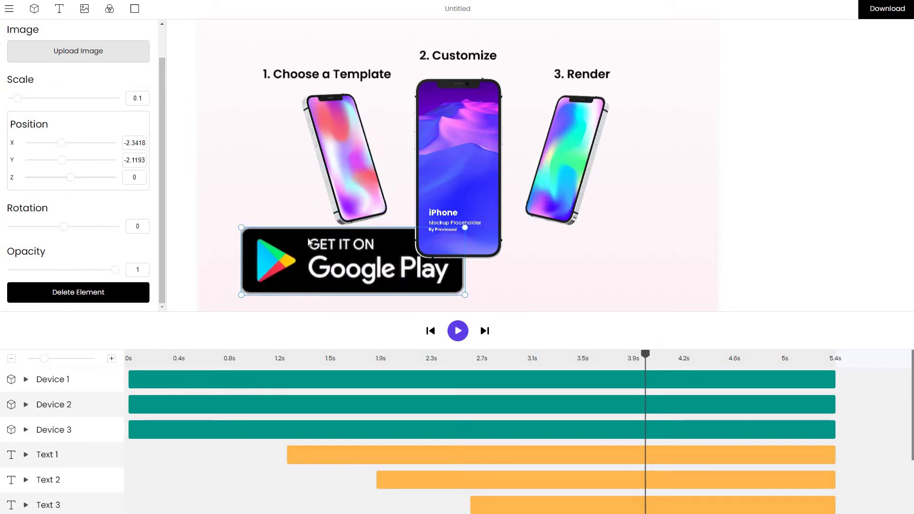
pyautogui.moveTo(307, 242); pyautogui.dragTo(319, 437)
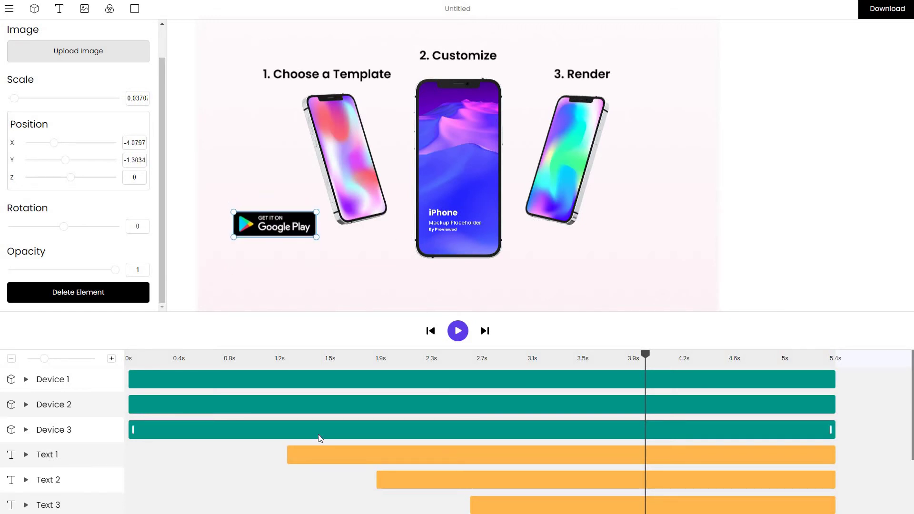
# Step: Delete the Google Play badge image from the scene
pyautogui.scroll(-2, 324, 430)
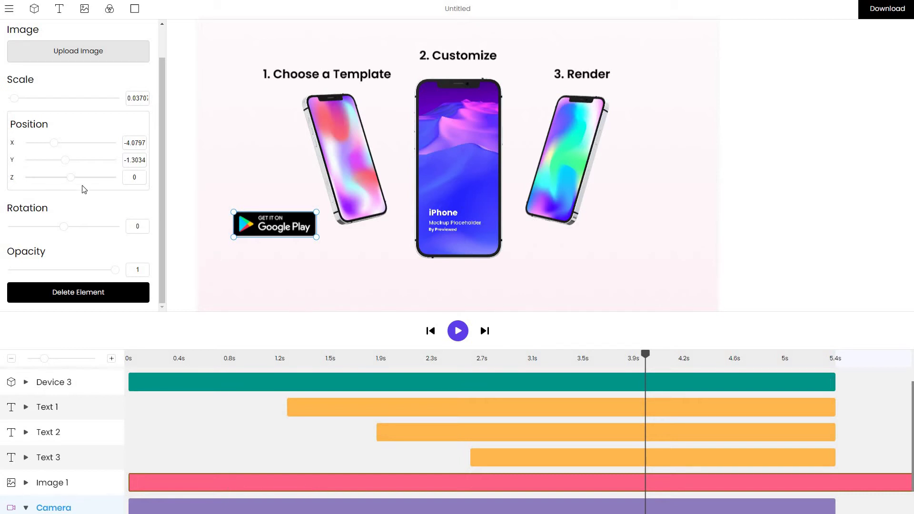
pyautogui.scroll(1, 81, 193)
pyautogui.scroll(-1, 188, 497)
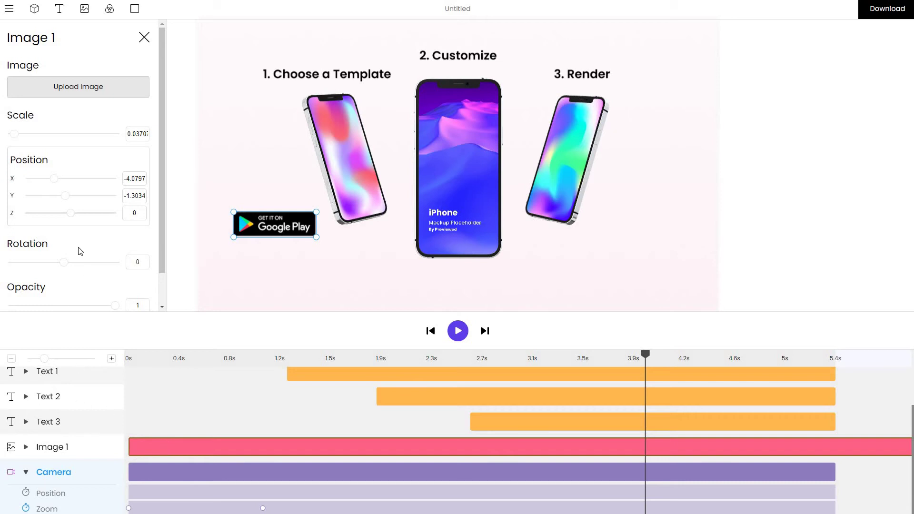
pyautogui.scroll(-1, 74, 292)
pyautogui.click(77, 292)
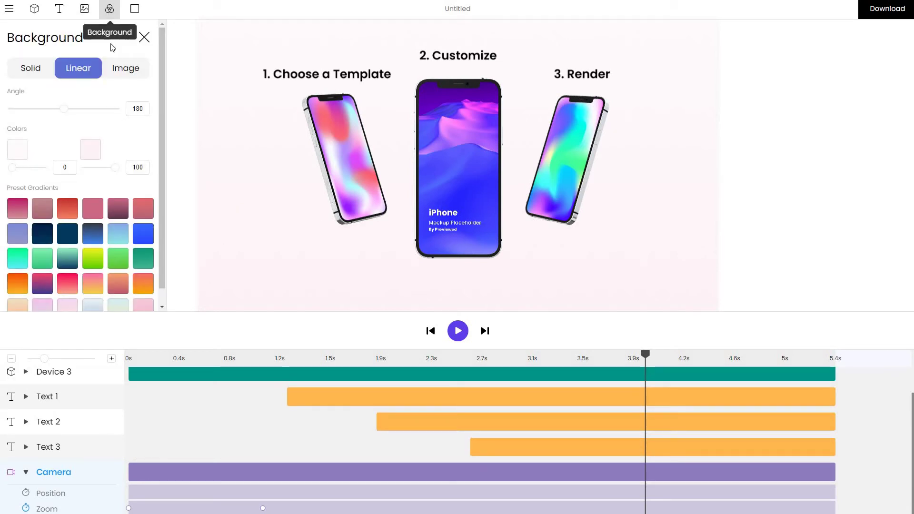
# Step: Try solid background colours, including preset grey, blue and mint green, ending with the custom purple 9013FE
pyautogui.click(33, 71)
pyautogui.click(69, 159)
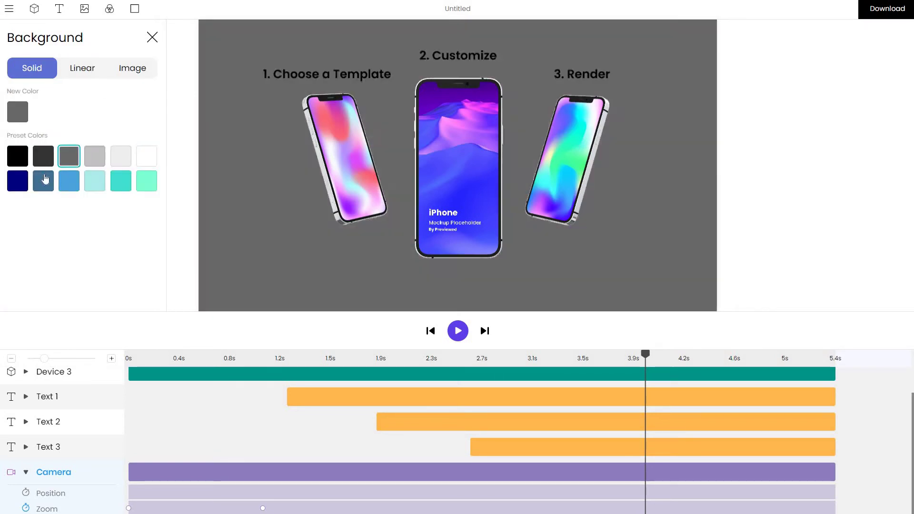
pyautogui.click(43, 162)
pyautogui.click(44, 177)
pyautogui.click(69, 184)
pyautogui.click(146, 184)
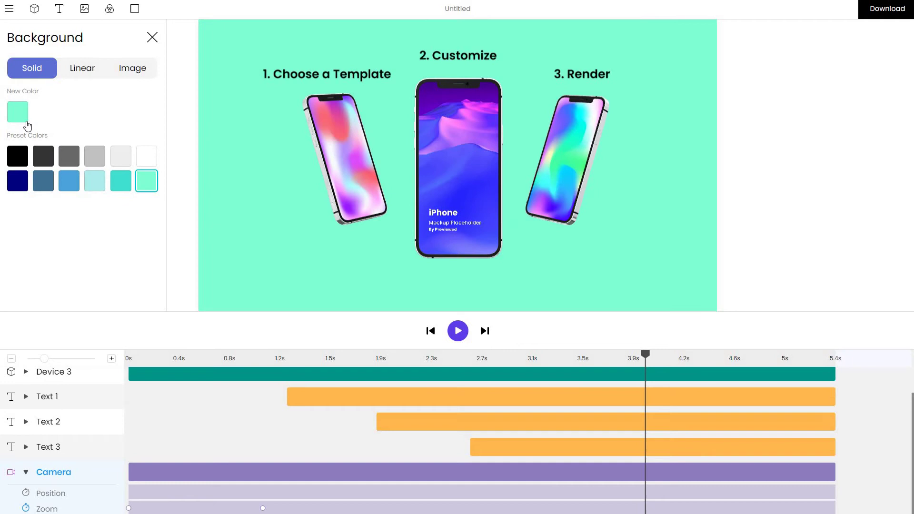
pyautogui.click(26, 122)
pyautogui.click(111, 262)
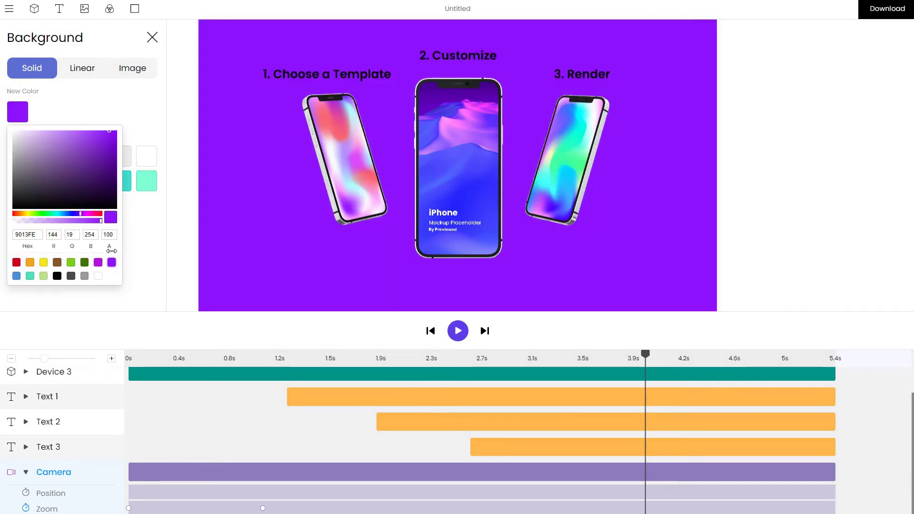
# Step: Try linear preset gradients for the background, including pink to indigo, dark navy and bright blue
pyautogui.click(84, 71)
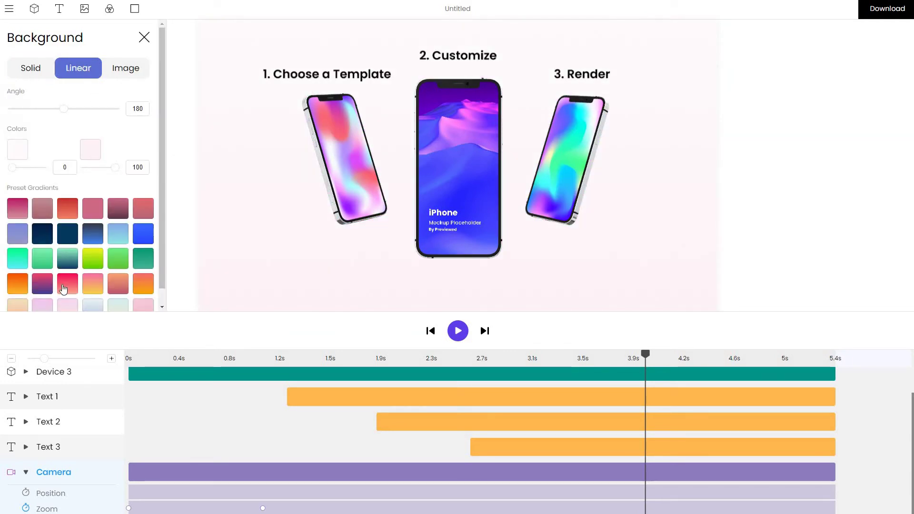
pyautogui.scroll(-1, 72, 291)
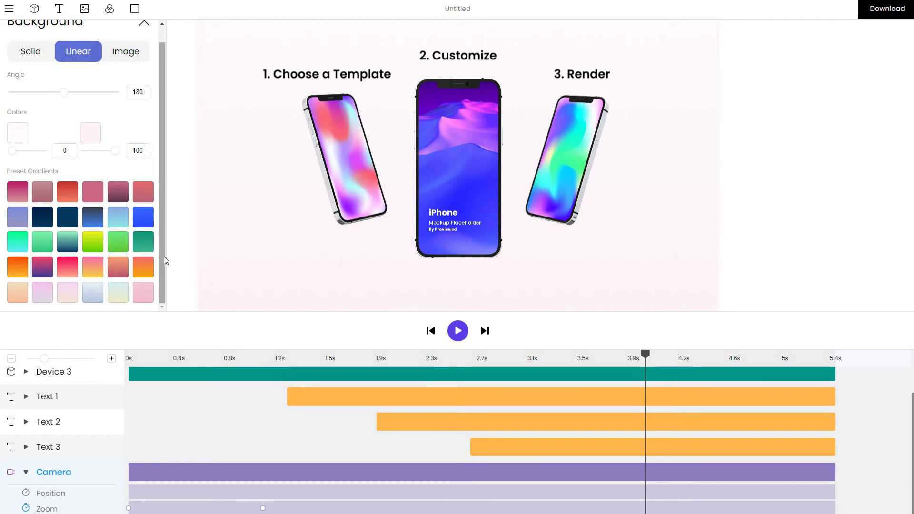
pyautogui.click(43, 271)
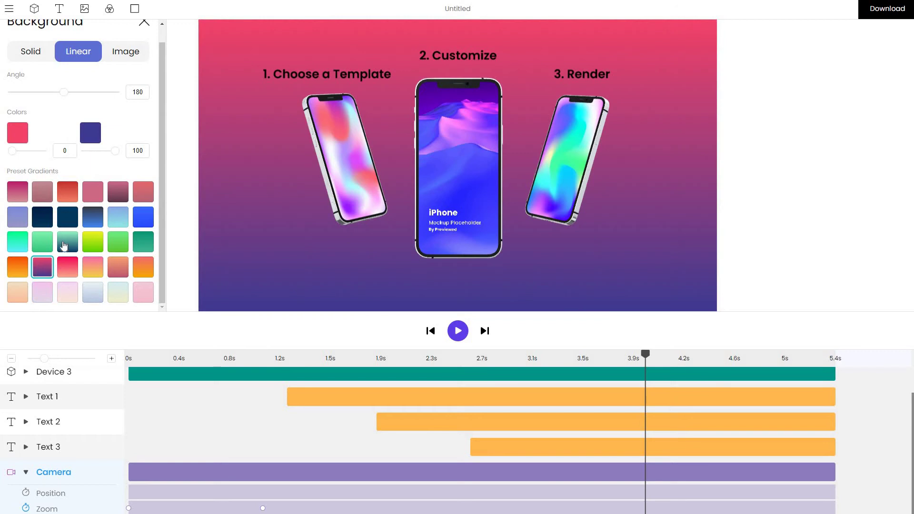
pyautogui.click(67, 216)
pyautogui.click(144, 217)
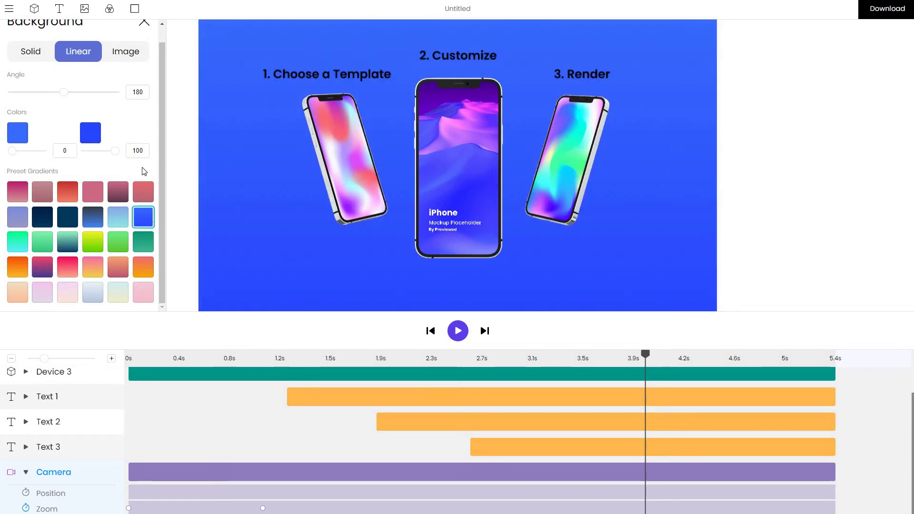
# Step: Try image backgrounds, using the orange picture from the Polygons collection and the blue-pink one from the Blur collection
pyautogui.click(122, 50)
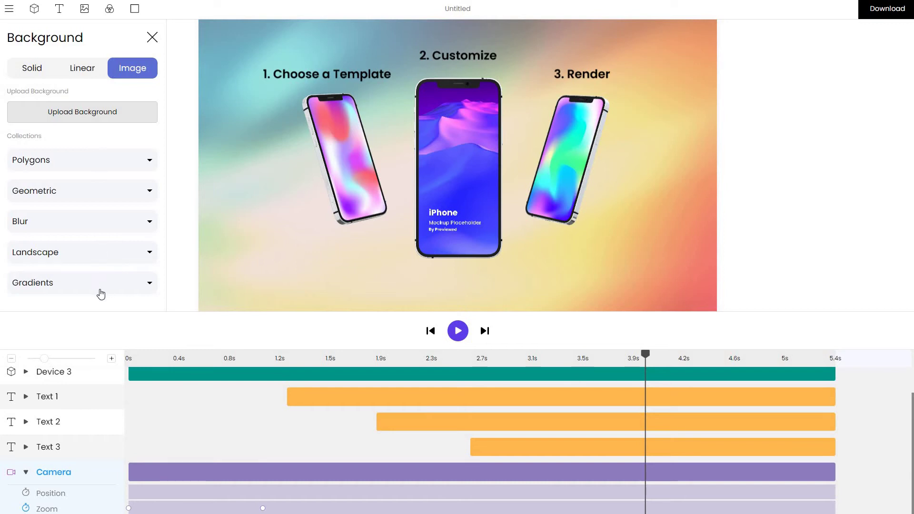
pyautogui.click(90, 164)
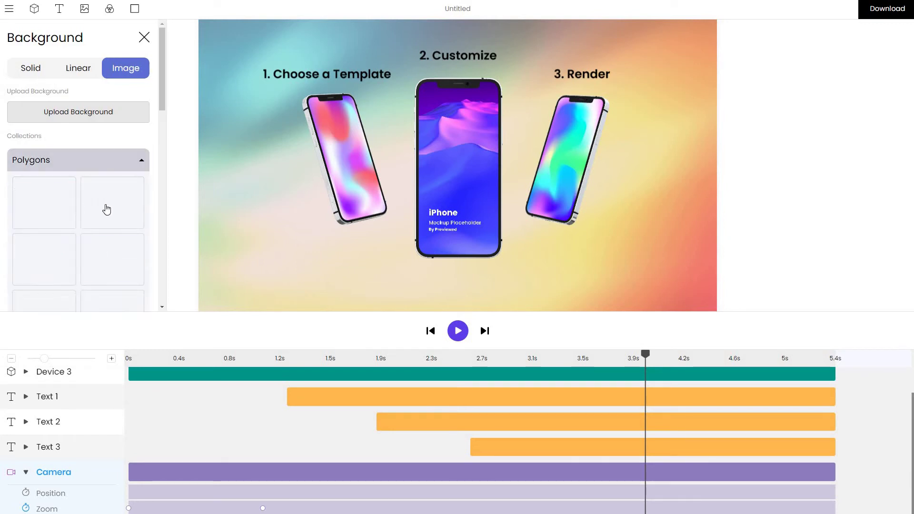
pyautogui.click(106, 206)
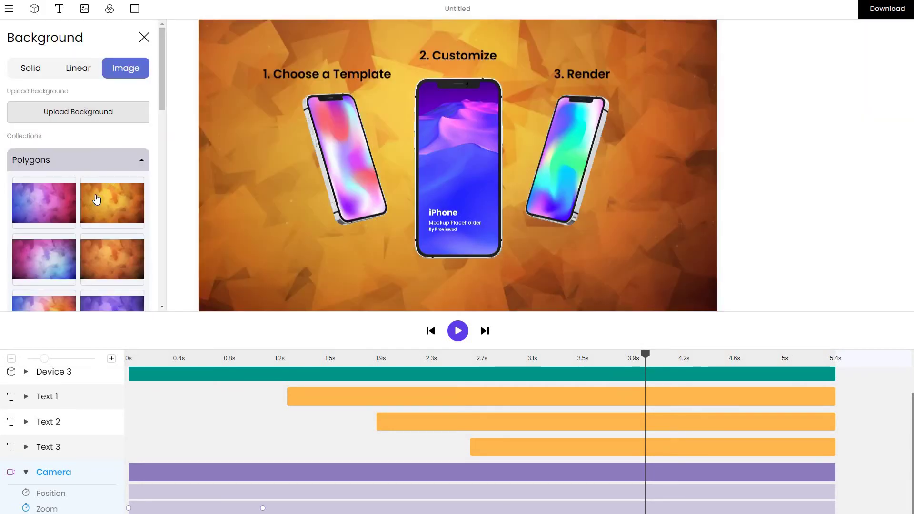
pyautogui.click(105, 165)
pyautogui.click(89, 221)
pyautogui.scroll(-2, 89, 221)
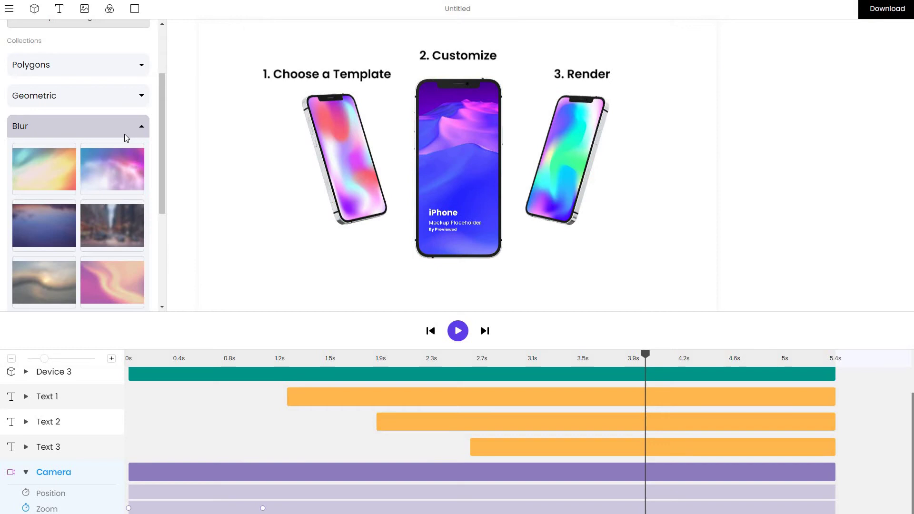
pyautogui.click(119, 146)
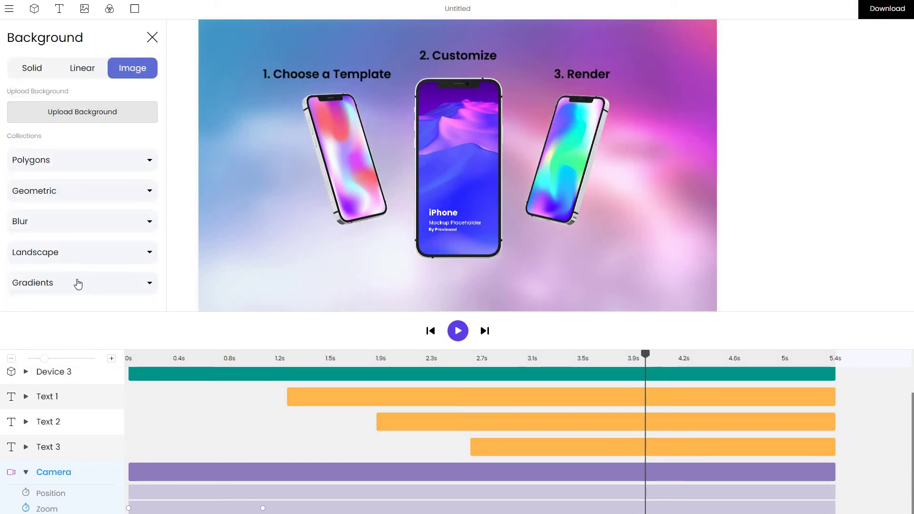
# Step: Try several images from the Gradients collection and set the yellow-orange, red and purple one as the background
pyautogui.scroll(-8, 83, 238)
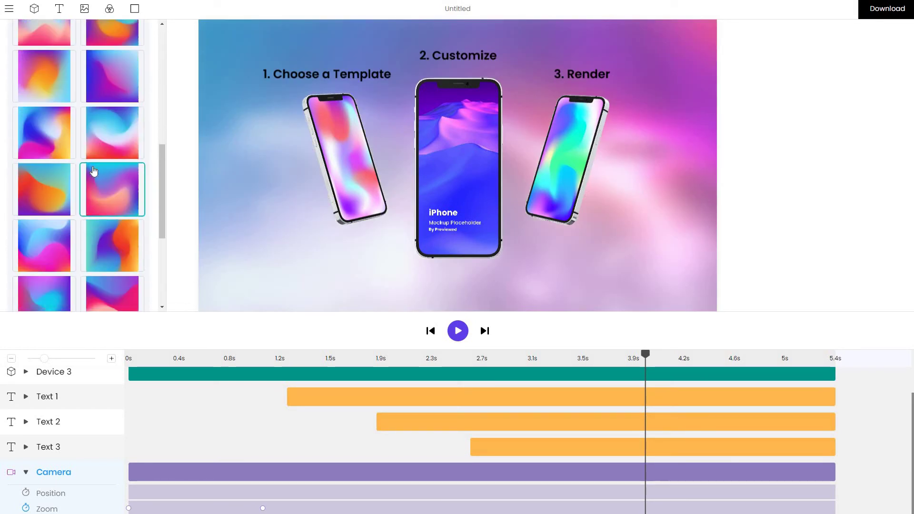
pyautogui.click(104, 117)
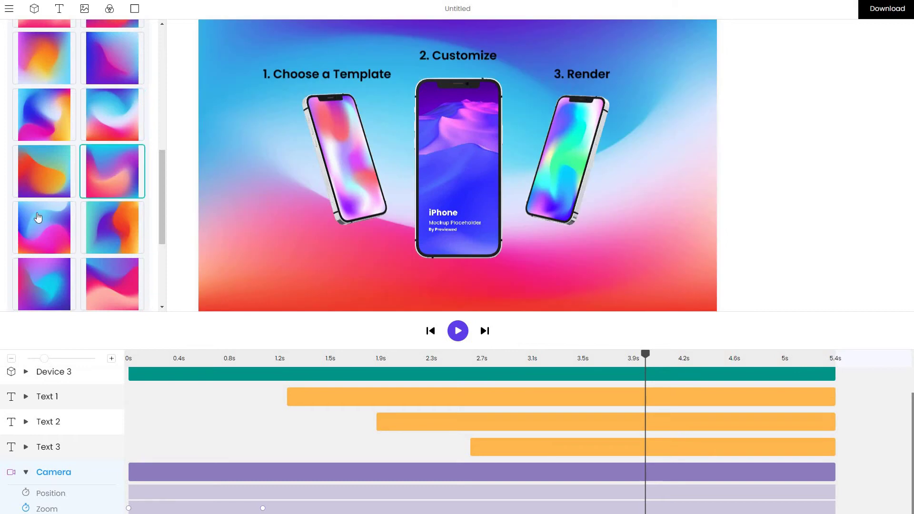
pyautogui.click(62, 247)
pyautogui.scroll(-2, 110, 240)
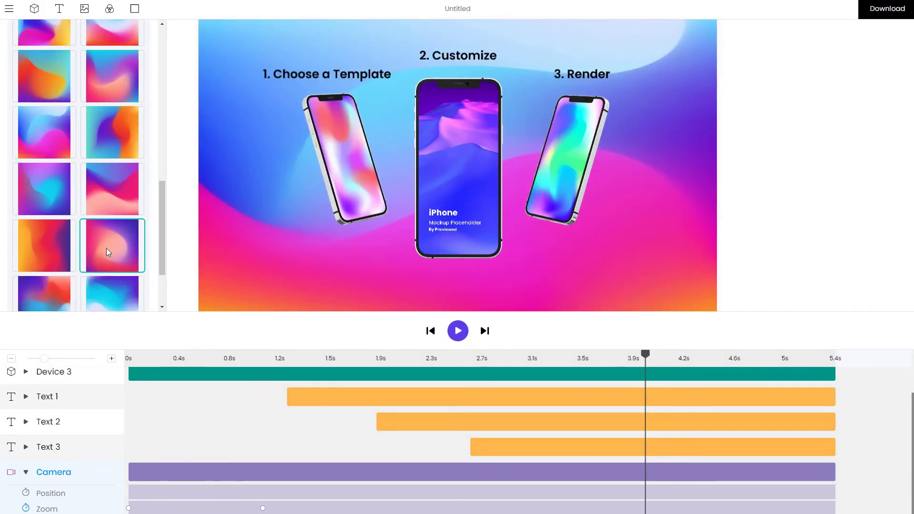
pyautogui.click(56, 255)
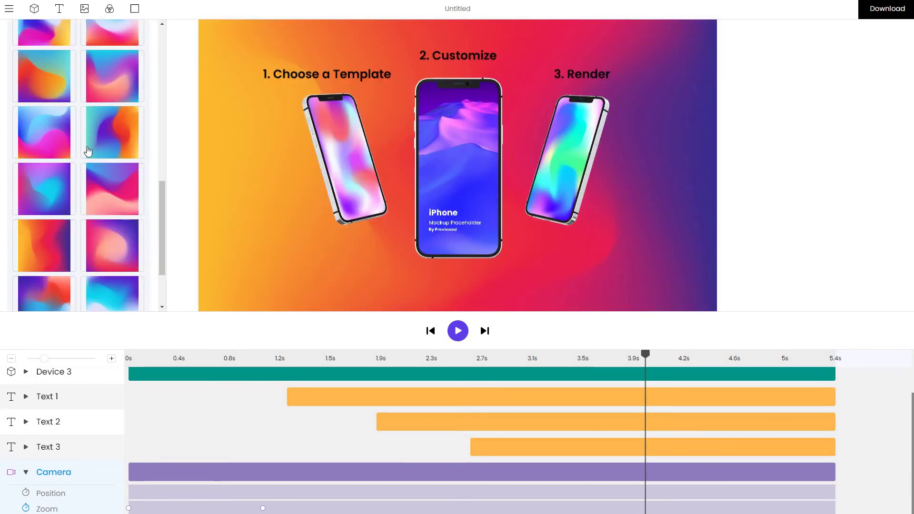
pyautogui.click(86, 152)
pyautogui.scroll(10, 81, 142)
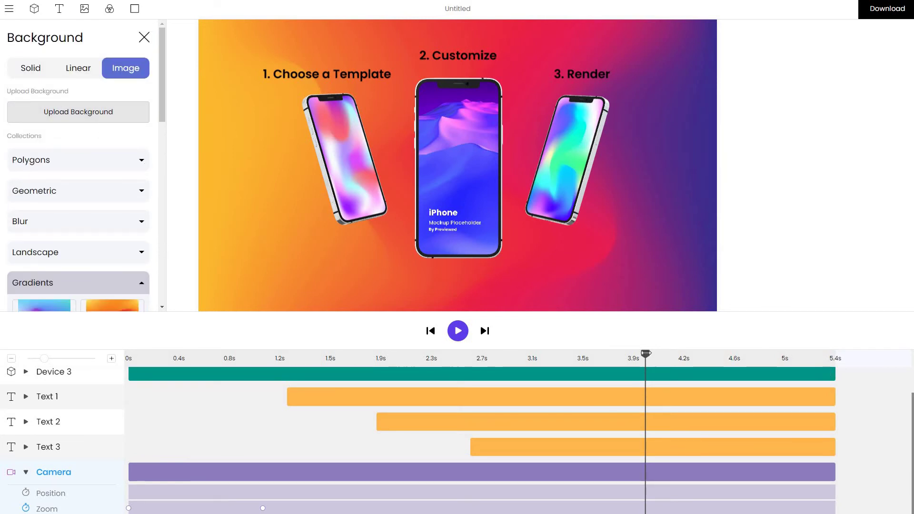
# Step: Move the playhead to 0 s and turn on the plane that catches the devices' shadows
pyautogui.moveTo(645, 354); pyautogui.dragTo(93, 355)
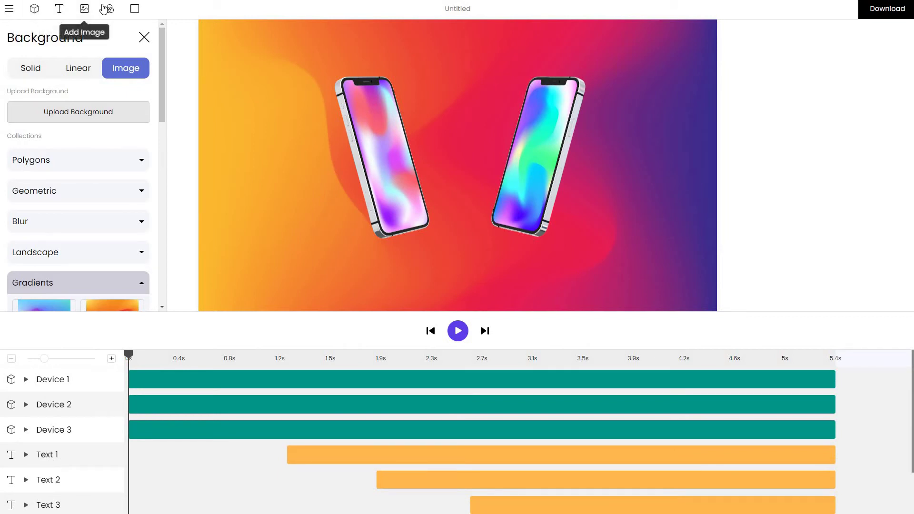
pyautogui.click(136, 14)
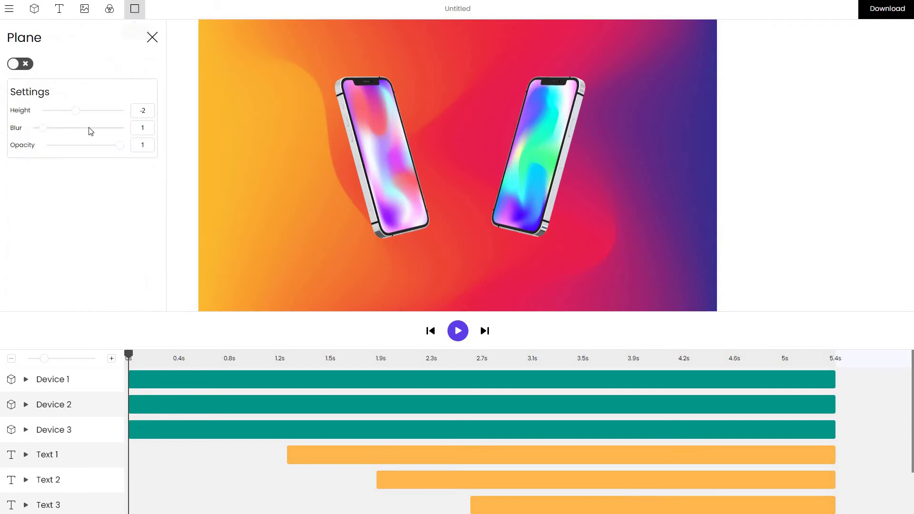
pyautogui.click(22, 65)
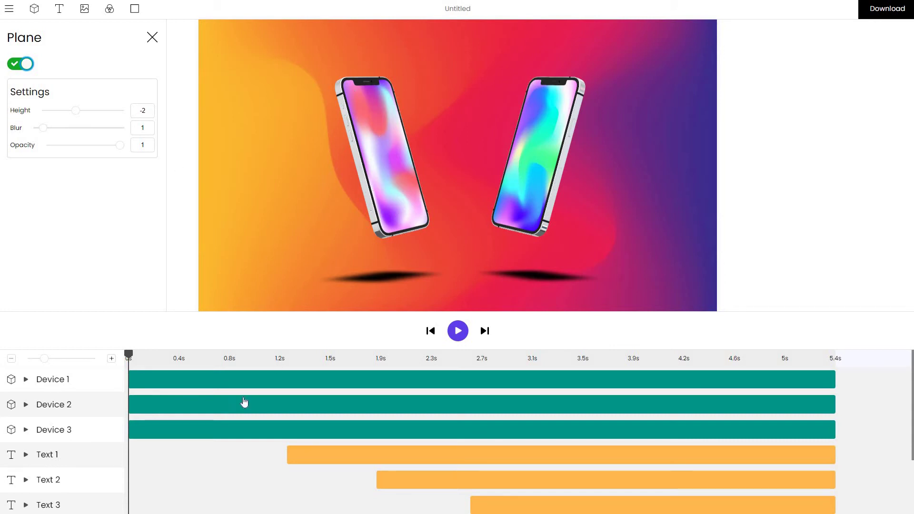
# Step: Align Device 1 to the plane
pyautogui.click(216, 387)
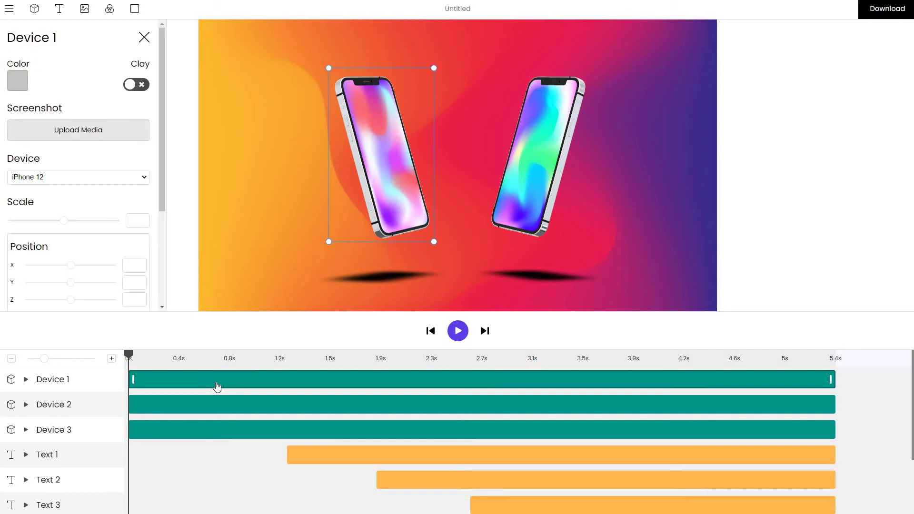
pyautogui.scroll(-3, 100, 286)
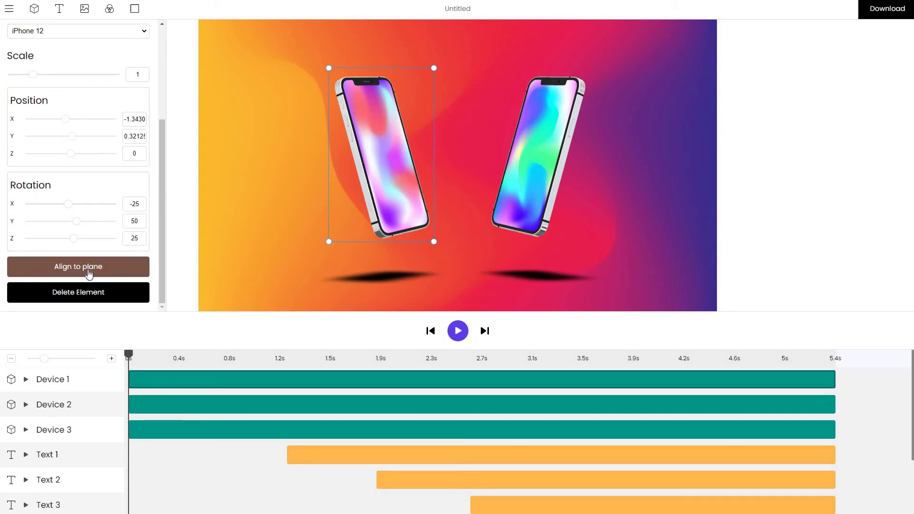
pyautogui.click(88, 274)
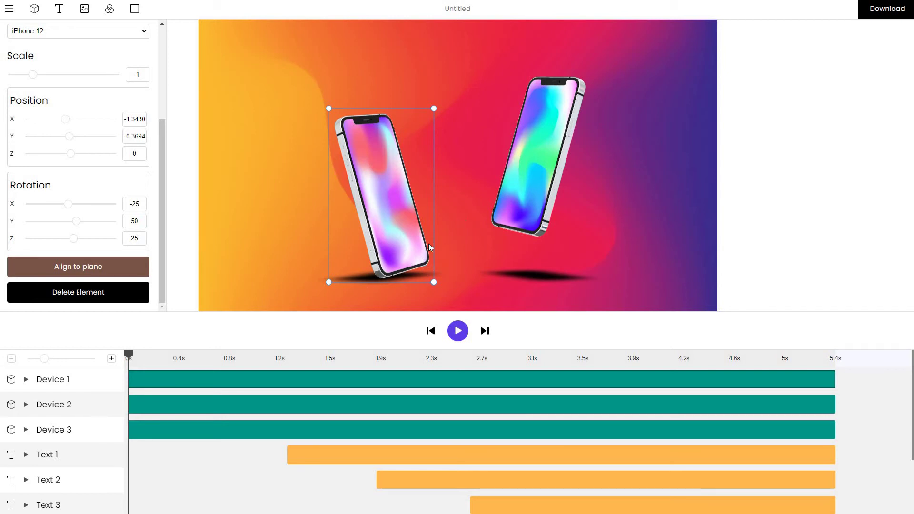
pyautogui.click(352, 258)
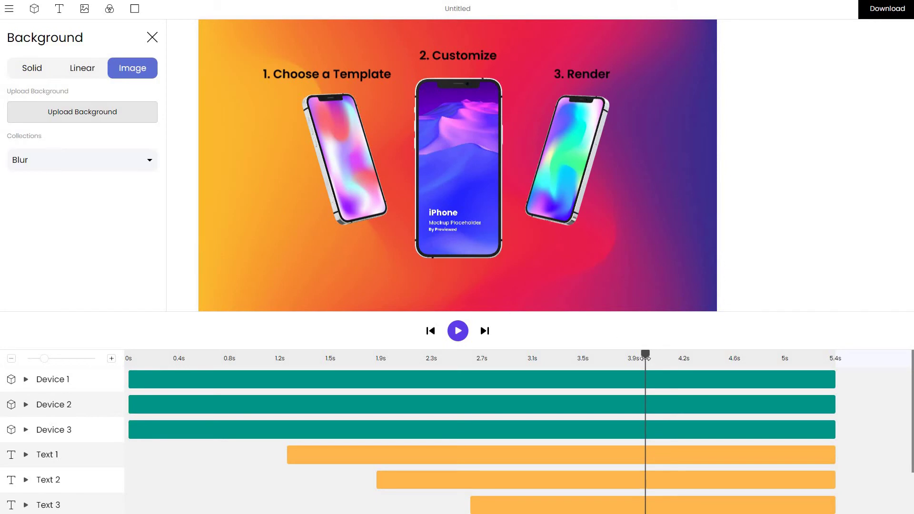
# Step: Return the playhead to the start of the timeline and enable the shadow plane
pyautogui.moveTo(645, 357); pyautogui.dragTo(50, 366)
pyautogui.moveTo(155, 379); pyautogui.dragTo(94, 312)
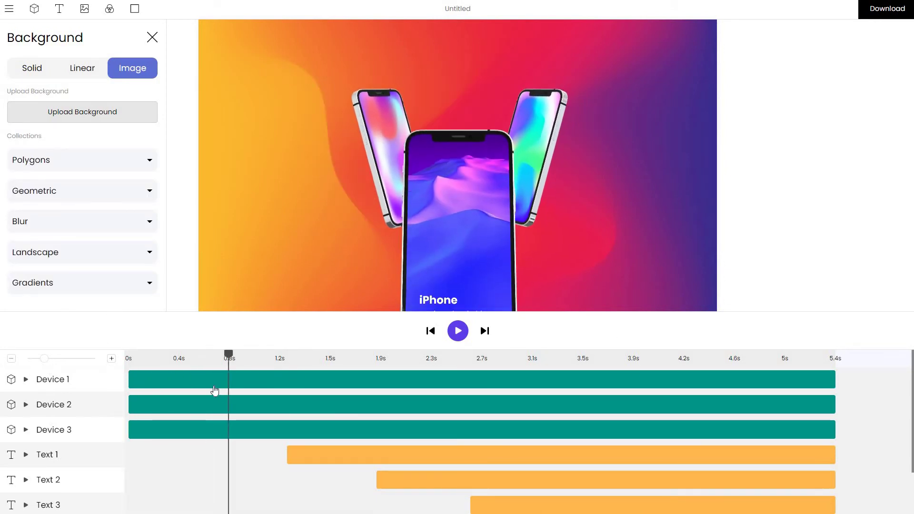
pyautogui.moveTo(226, 356); pyautogui.dragTo(59, 355)
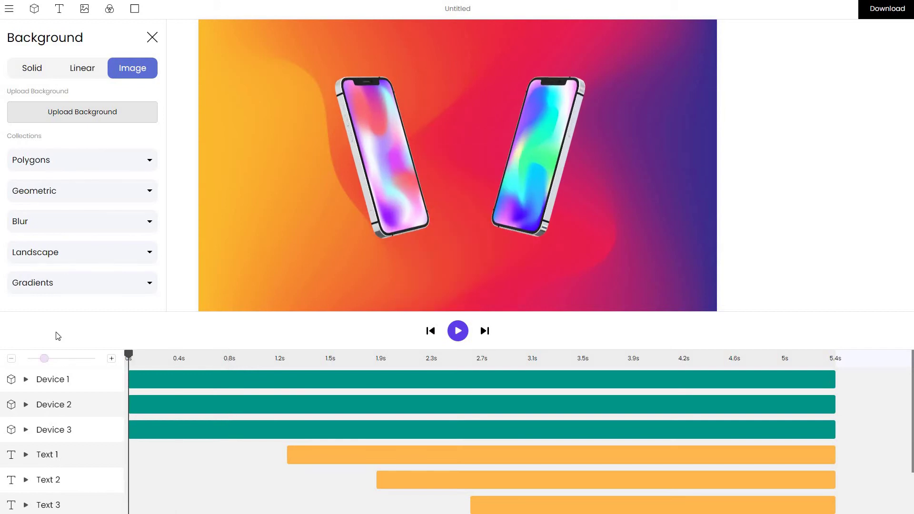
pyautogui.click(135, 9)
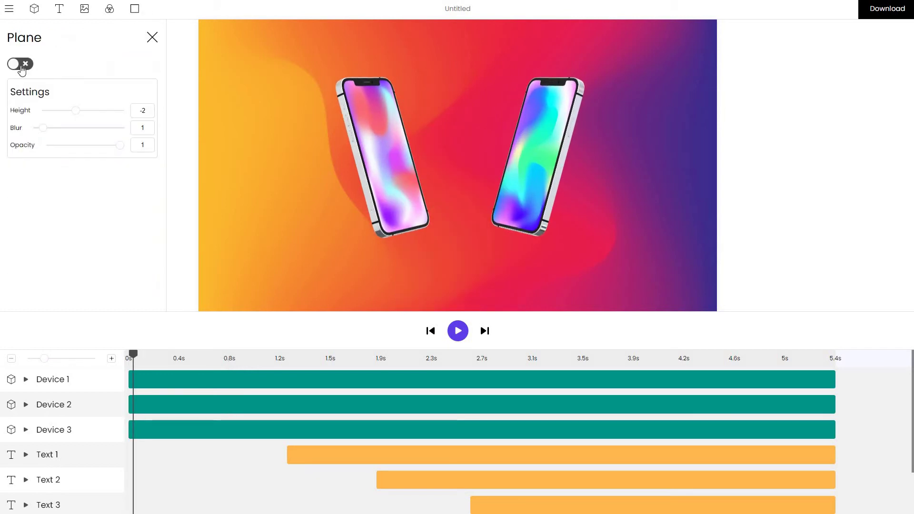
pyautogui.click(23, 63)
# Step: Set the plane's height to about -1.62, blur to about 3.21 and opacity to about 0.55, and preview the animation
pyautogui.click(77, 111)
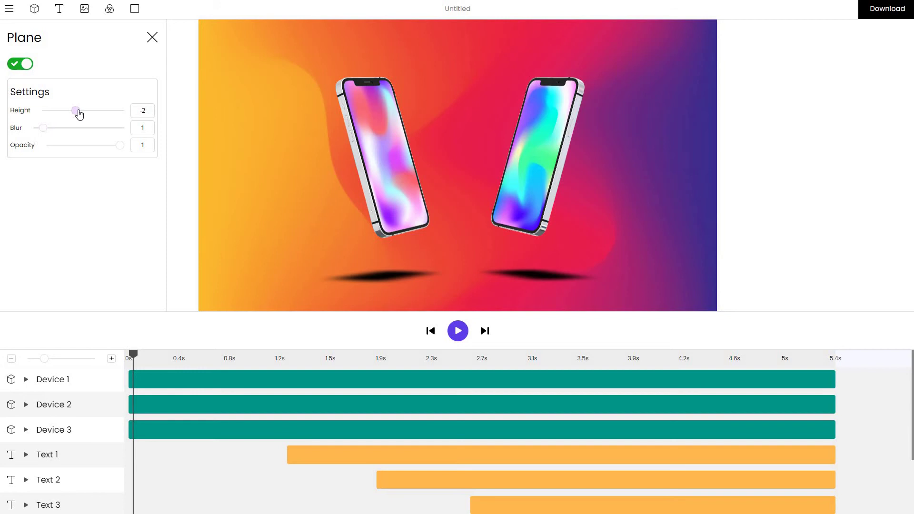
pyautogui.moveTo(82, 113); pyautogui.dragTo(79, 114)
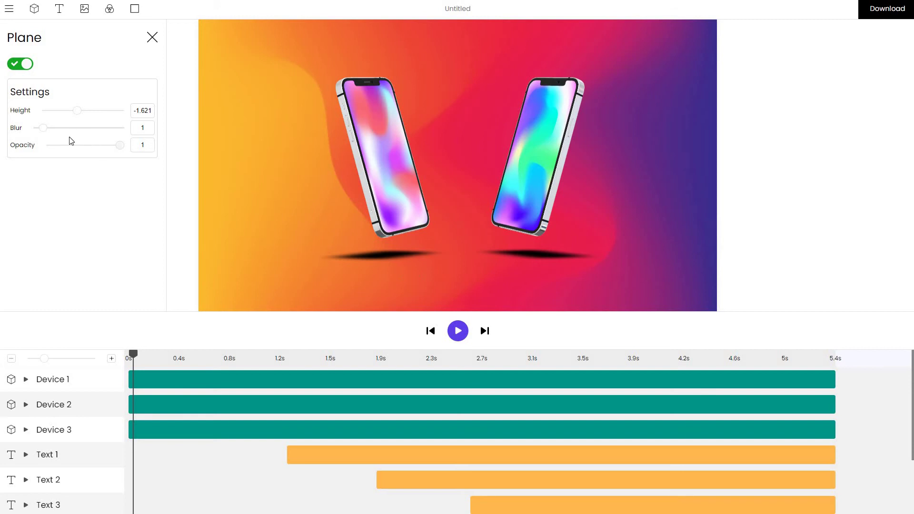
pyautogui.click(55, 128)
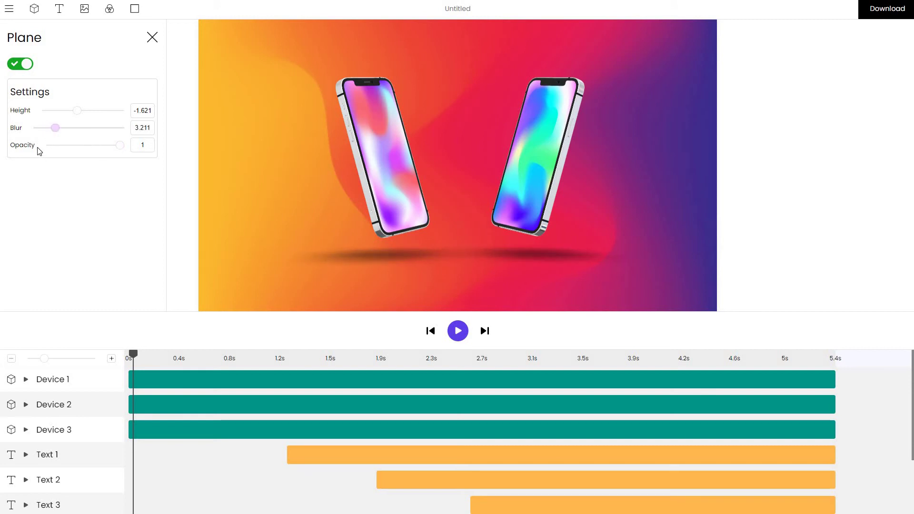
pyautogui.moveTo(117, 151); pyautogui.dragTo(91, 153)
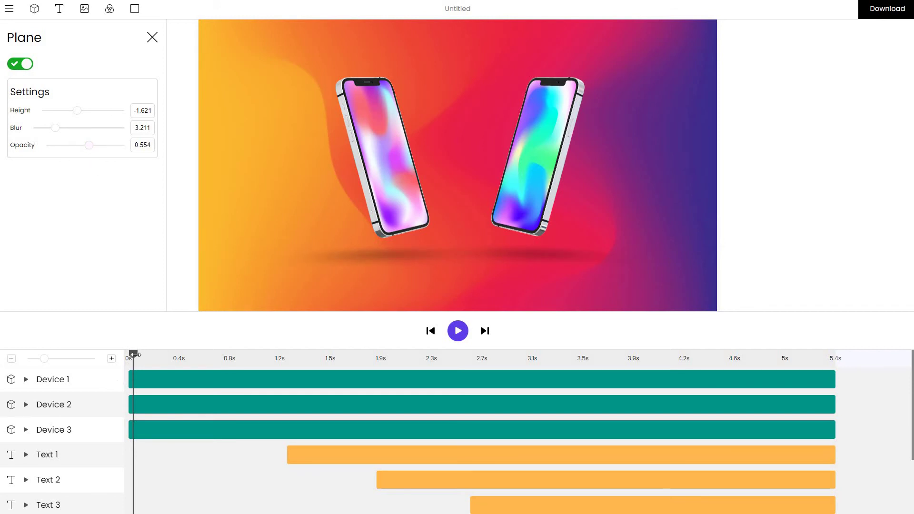
pyautogui.click(457, 332)
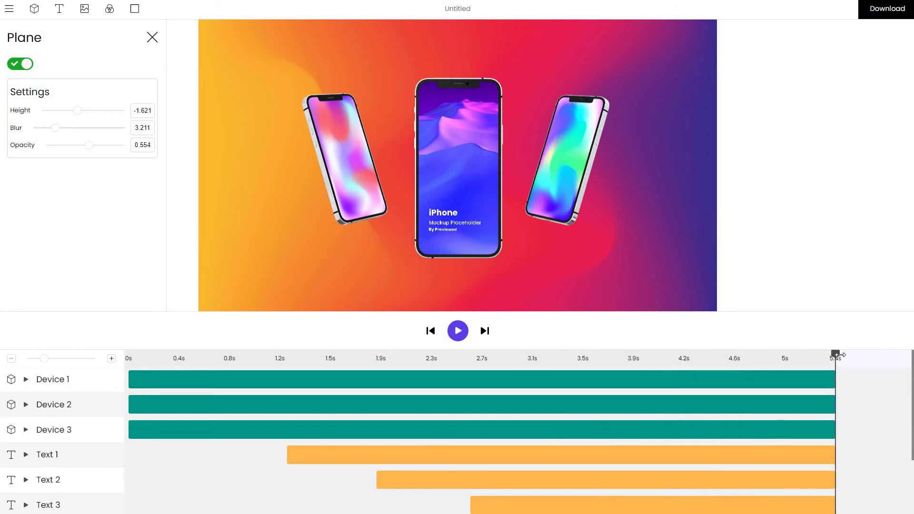
# Step: Place the playhead at about 4.3 s and play the end of the animation to examine the shadow
pyautogui.scroll(-3, 771, 422)
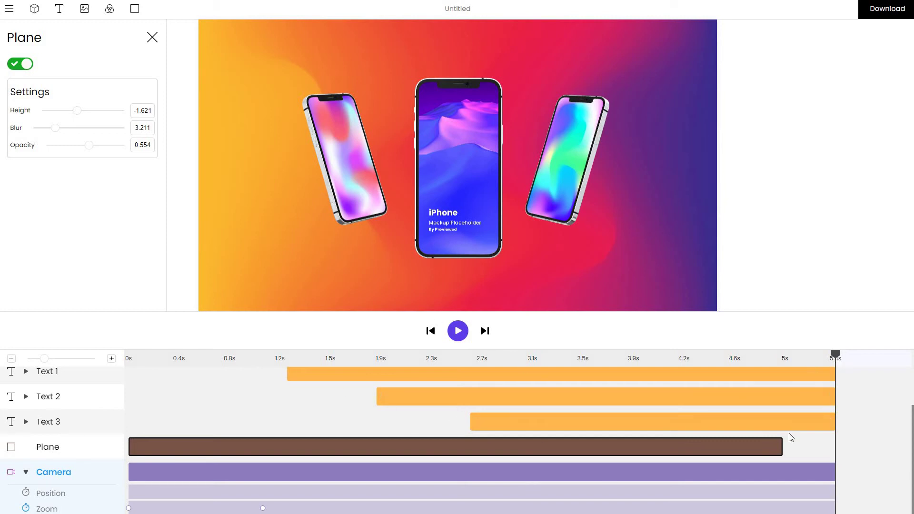
pyautogui.click(686, 358)
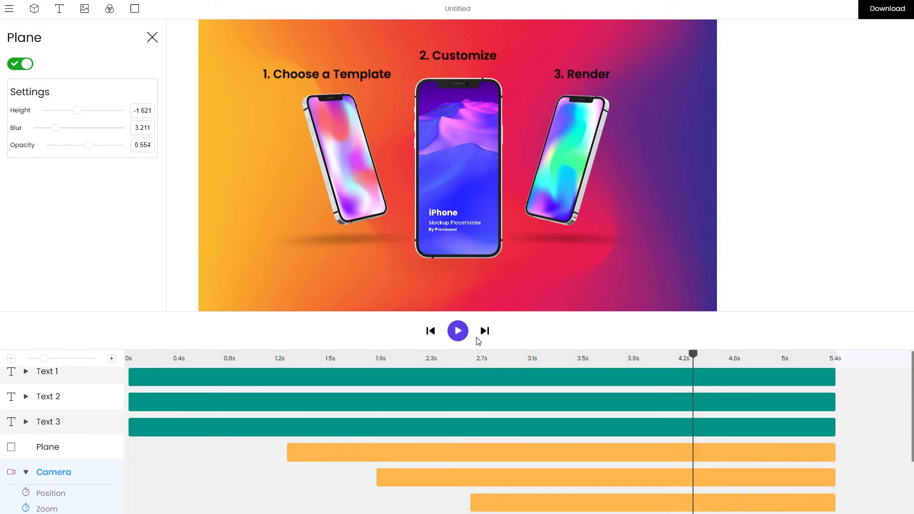
pyautogui.click(456, 331)
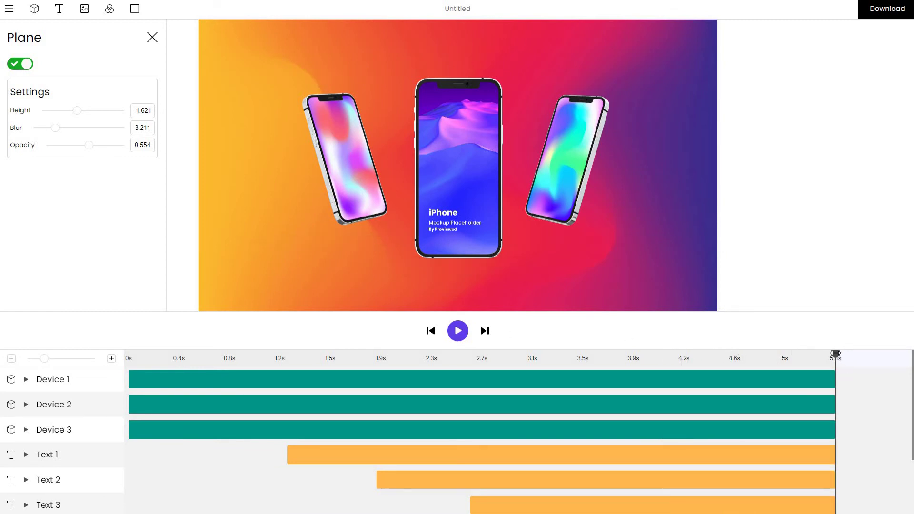
# Step: Extend the Plane's timeline bar to 5.4 s, preview the ending, and return the playhead to 0 s
pyautogui.moveTo(756, 351); pyautogui.dragTo(734, 350)
pyautogui.scroll(-2, 795, 432)
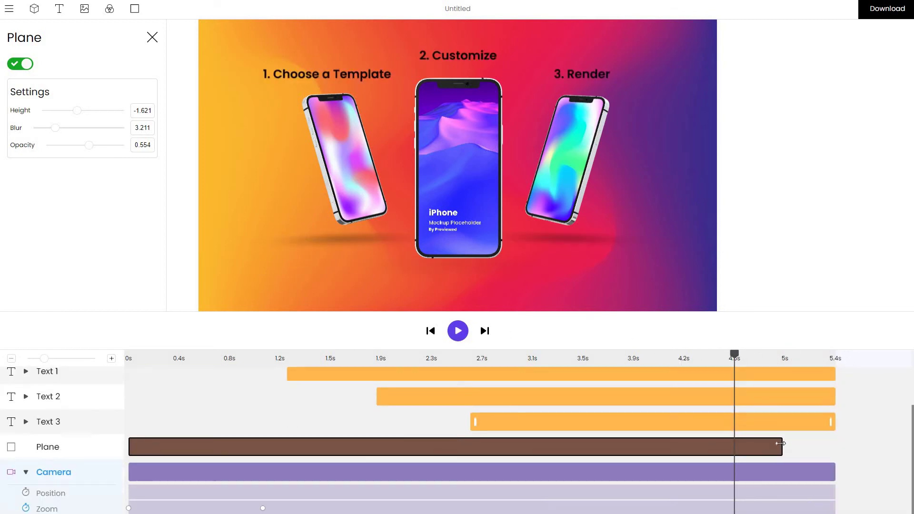
pyautogui.moveTo(796, 444); pyautogui.dragTo(835, 444)
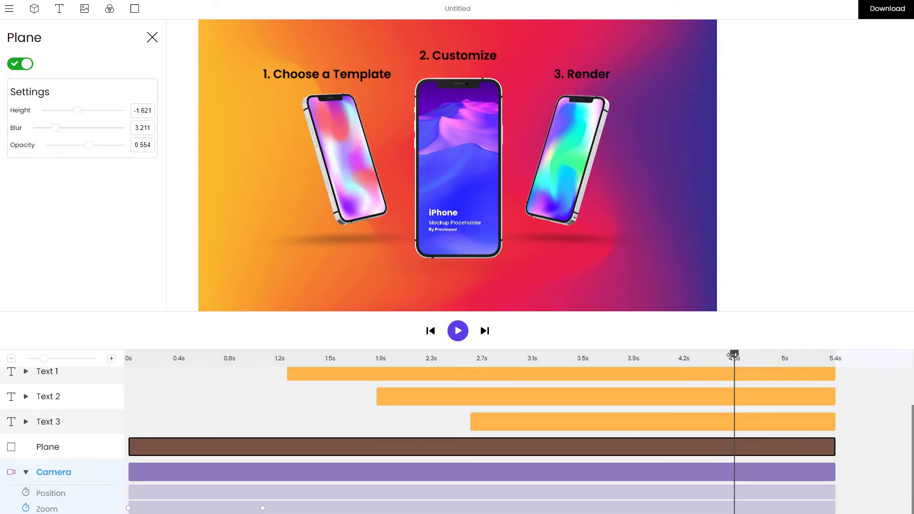
pyautogui.press('space')
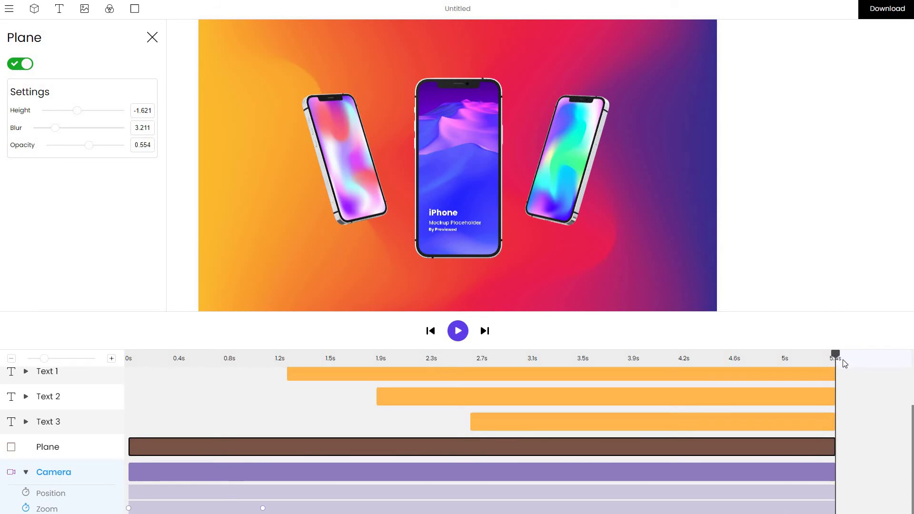
pyautogui.moveTo(311, 358); pyautogui.dragTo(19, 344)
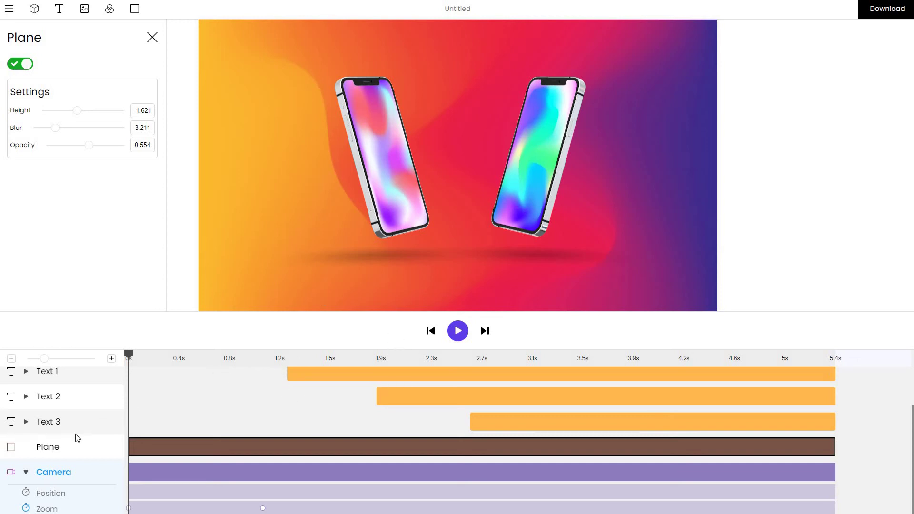
# Step: Examine Device 1's position, rotation and scale tracks on the timeline, and collapse them
pyautogui.scroll(-1, 95, 436)
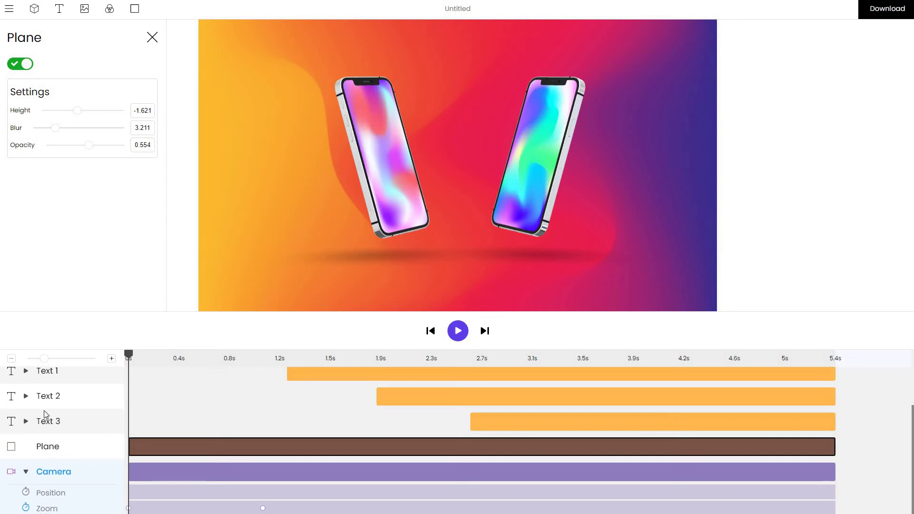
pyautogui.scroll(3, 52, 407)
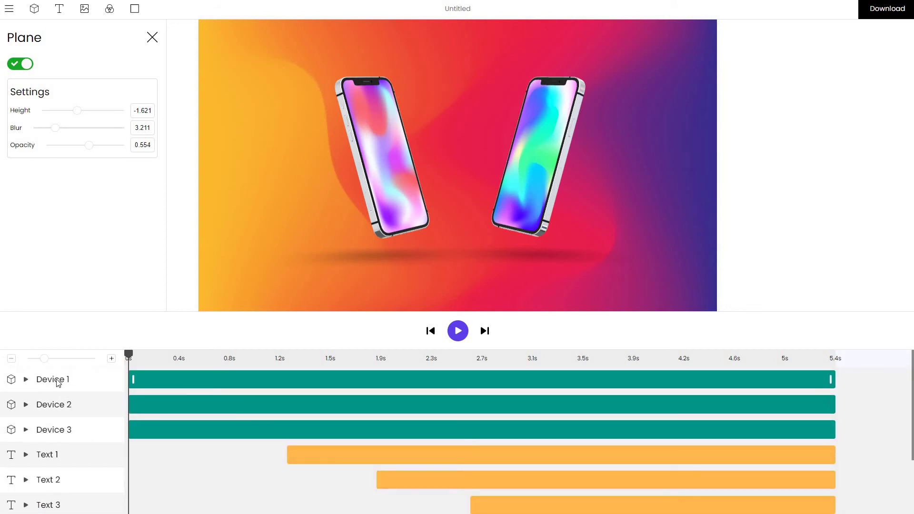
pyautogui.click(57, 381)
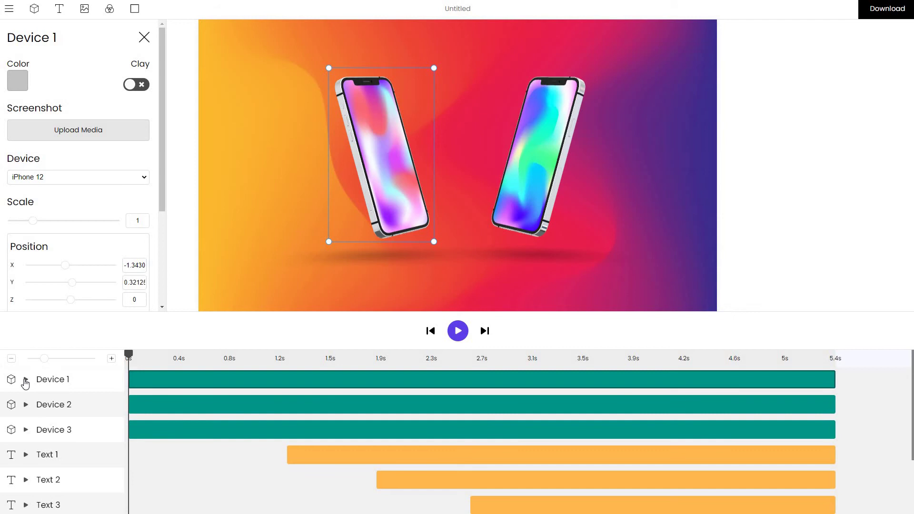
pyautogui.click(26, 379)
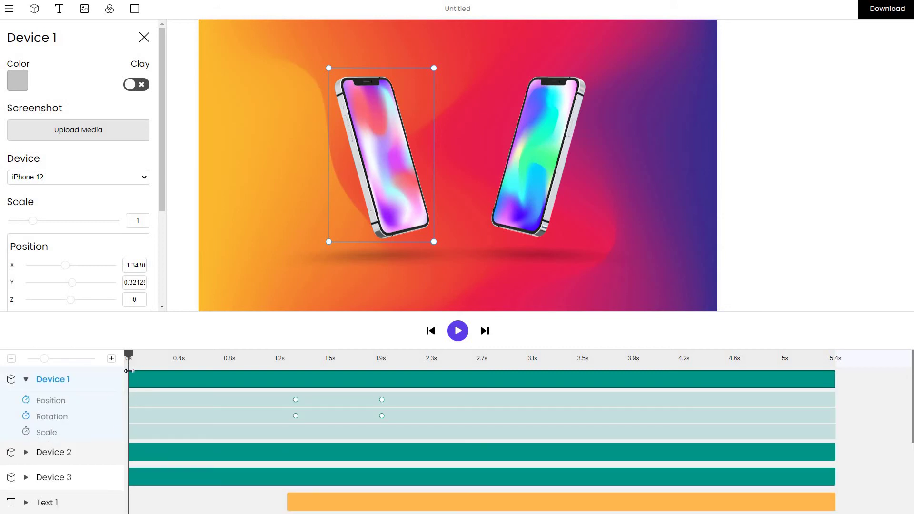
pyautogui.scroll(-3, 159, 449)
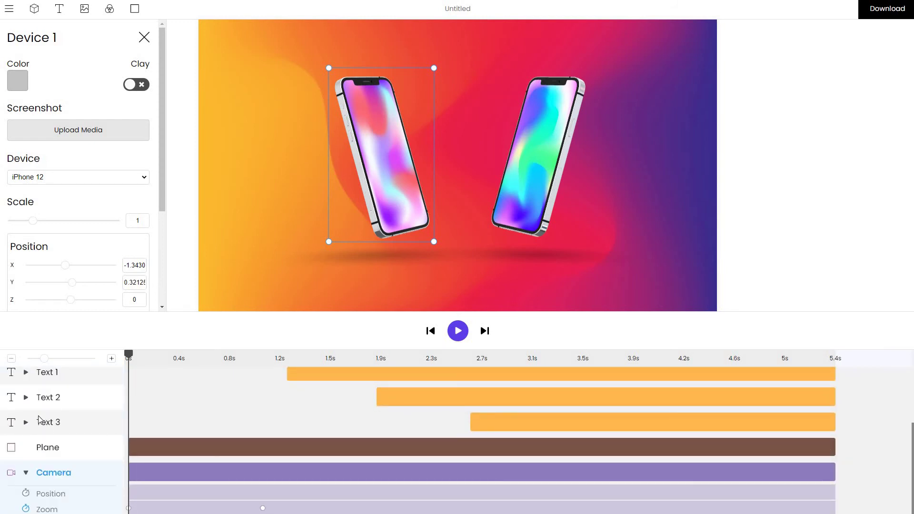
pyautogui.scroll(3, 39, 424)
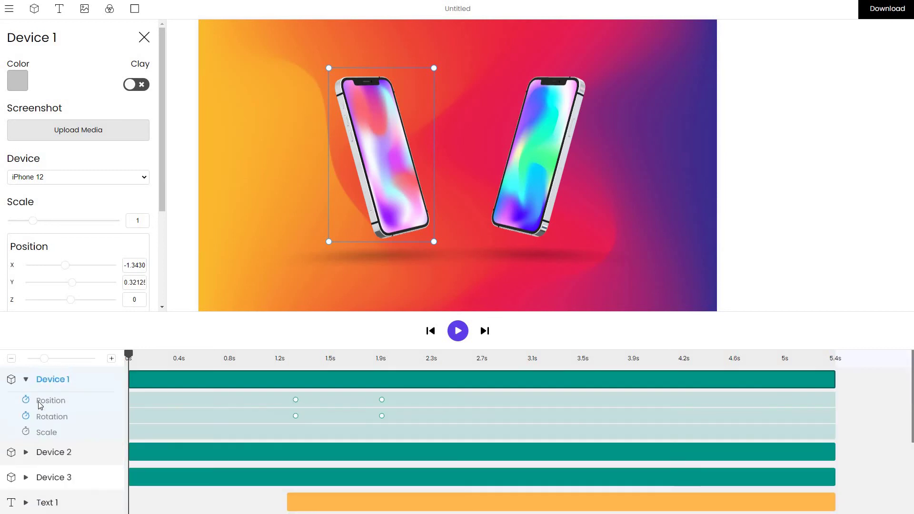
pyautogui.click(26, 379)
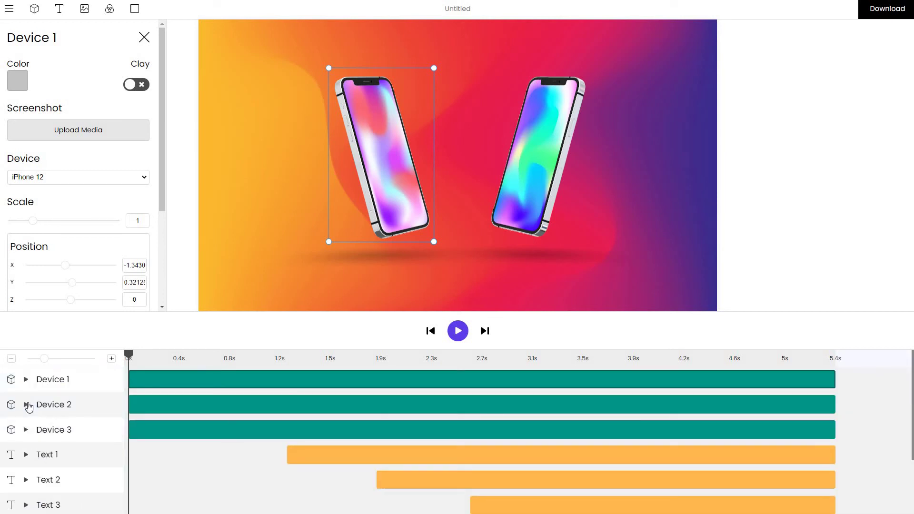
# Step: Expand Device 3's animation tracks, select the device, and scrub the timeline to about 2.2 s
pyautogui.click(25, 430)
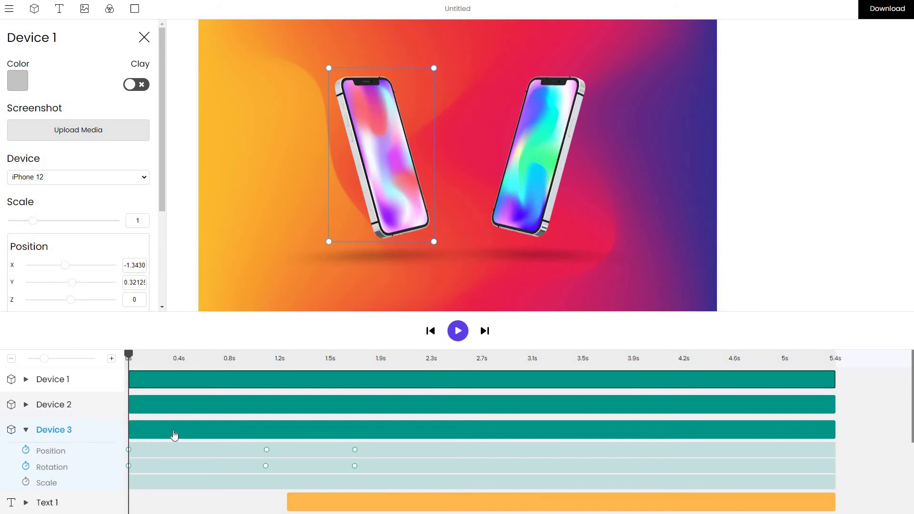
pyautogui.click(212, 428)
pyautogui.scroll(-1, 125, 357)
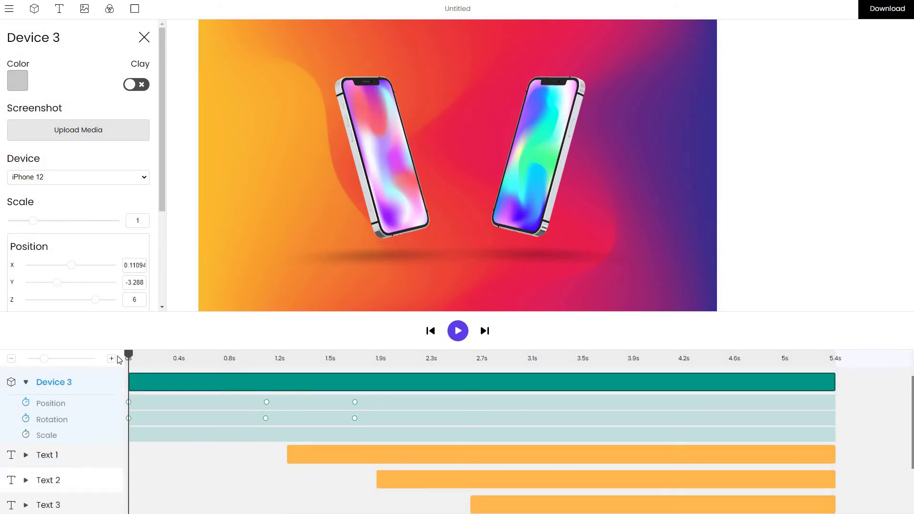
pyautogui.scroll(1, 141, 358)
pyautogui.moveTo(129, 358); pyautogui.dragTo(418, 363)
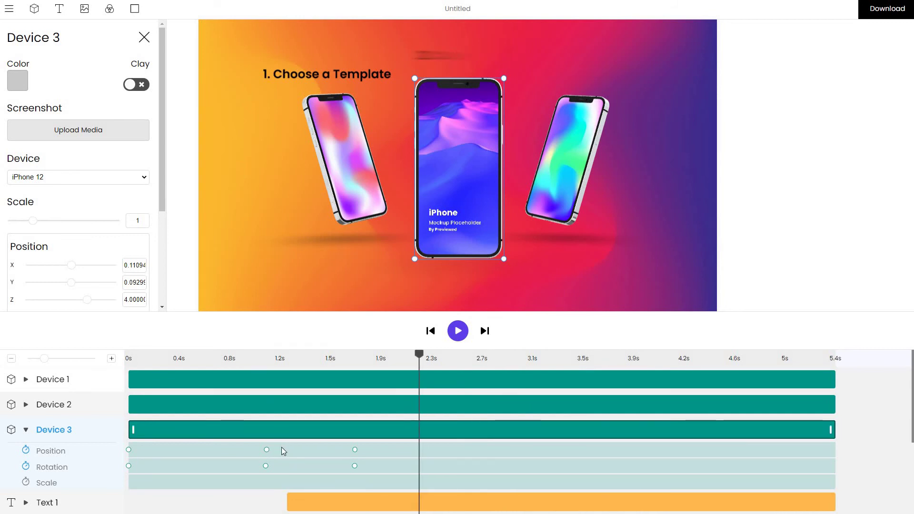
# Step: Step through Device 3's three position keyframes and examine its position and rotation values at each
pyautogui.click(130, 466)
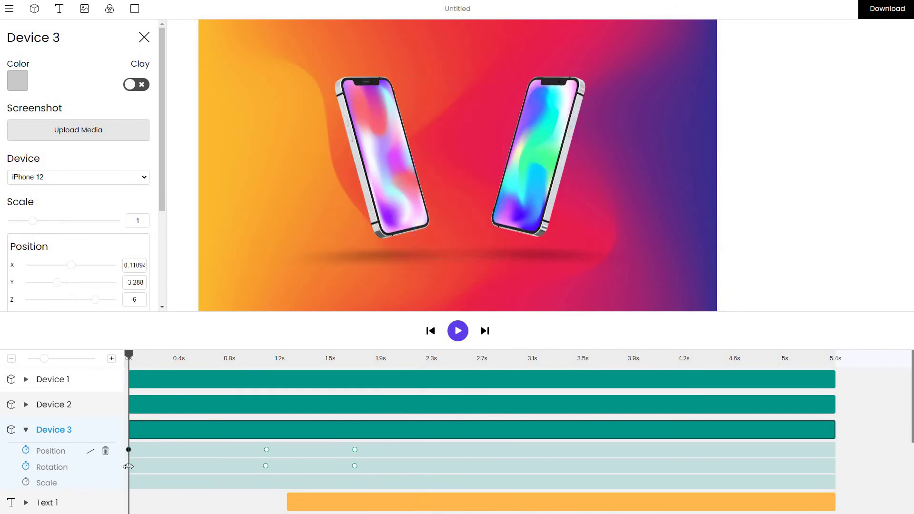
pyautogui.click(266, 449)
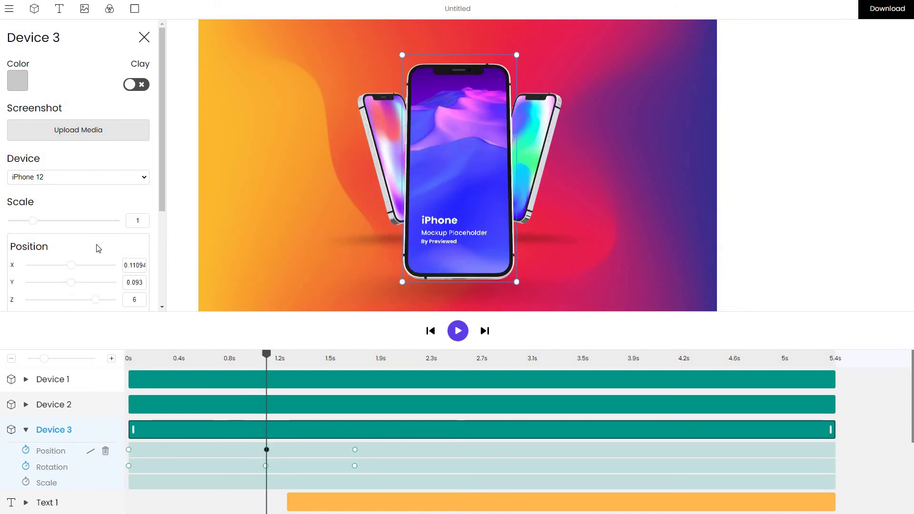
pyautogui.scroll(-1, 136, 121)
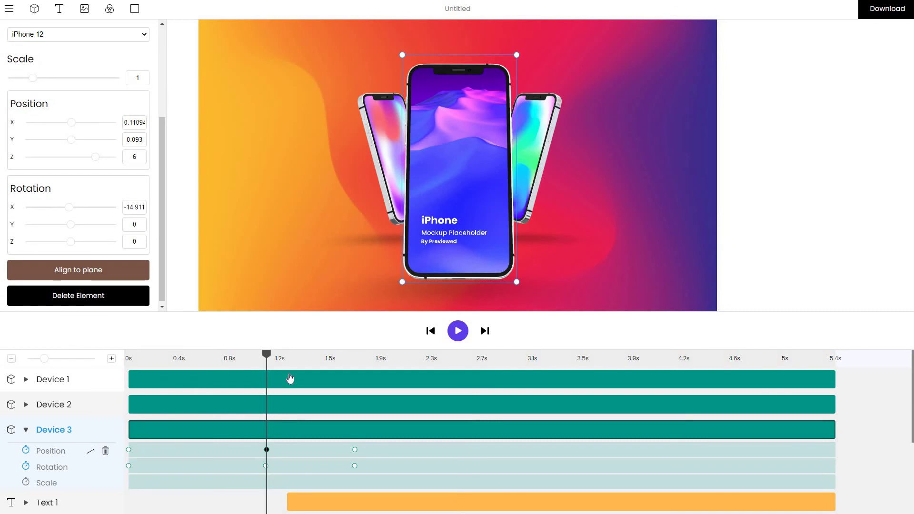
pyautogui.click(354, 450)
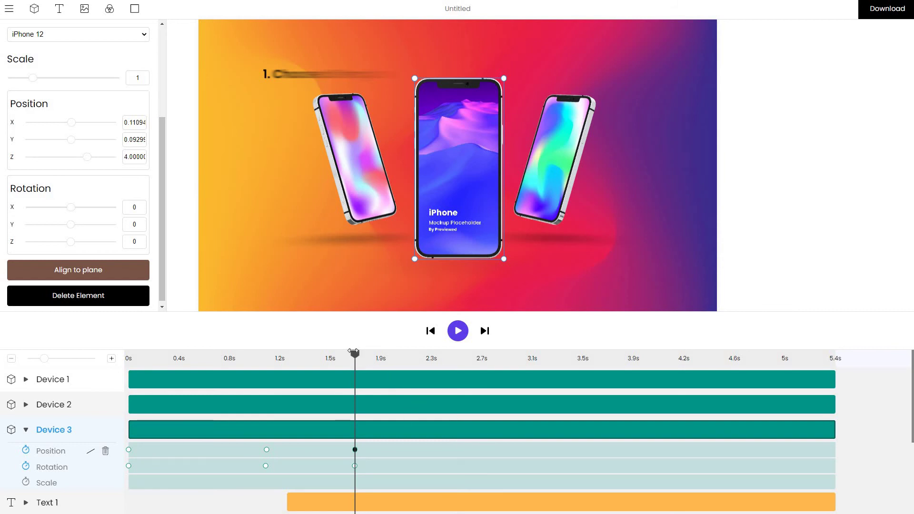
# Step: Add a Device 3 position keyframe at about 2.5 s by lowering the phone to Y about -0.28, and preview the animation from the start
pyautogui.moveTo(367, 356); pyautogui.dragTo(458, 376)
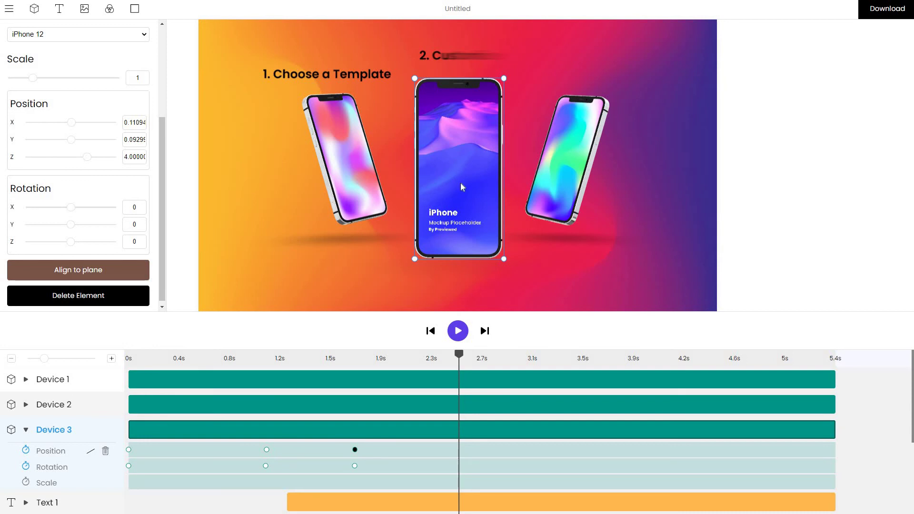
pyautogui.moveTo(461, 184); pyautogui.dragTo(461, 213)
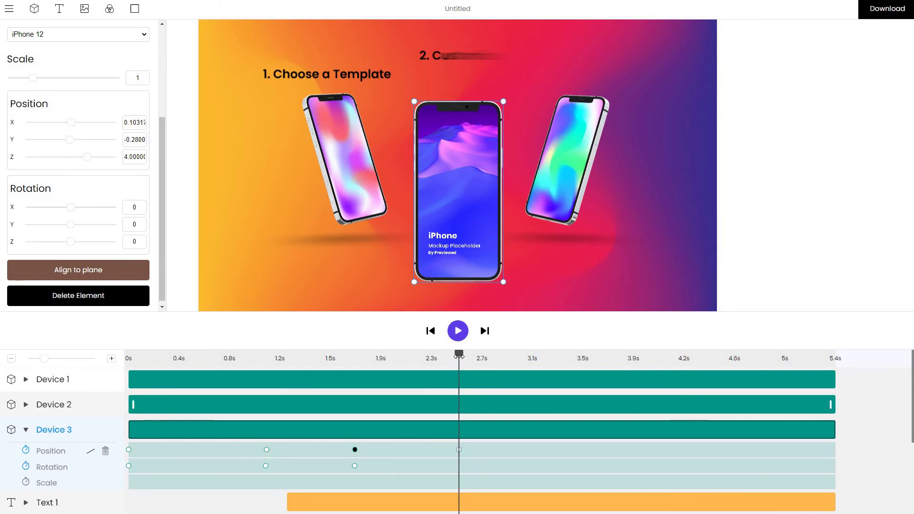
pyautogui.moveTo(458, 356); pyautogui.dragTo(112, 359)
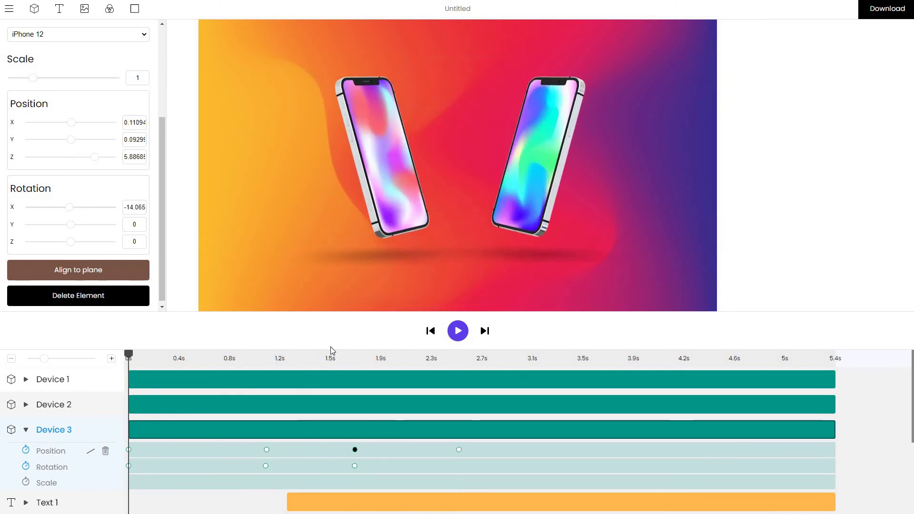
pyautogui.press('space')
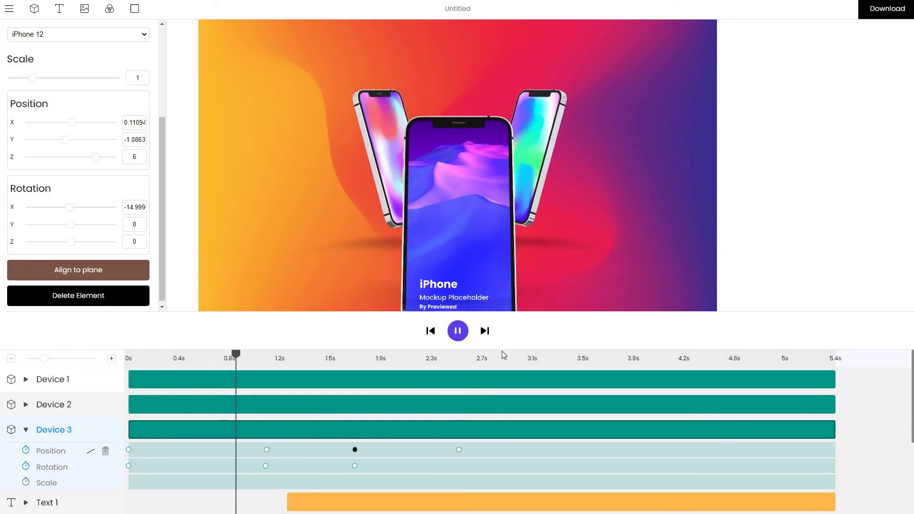
pyautogui.click(458, 333)
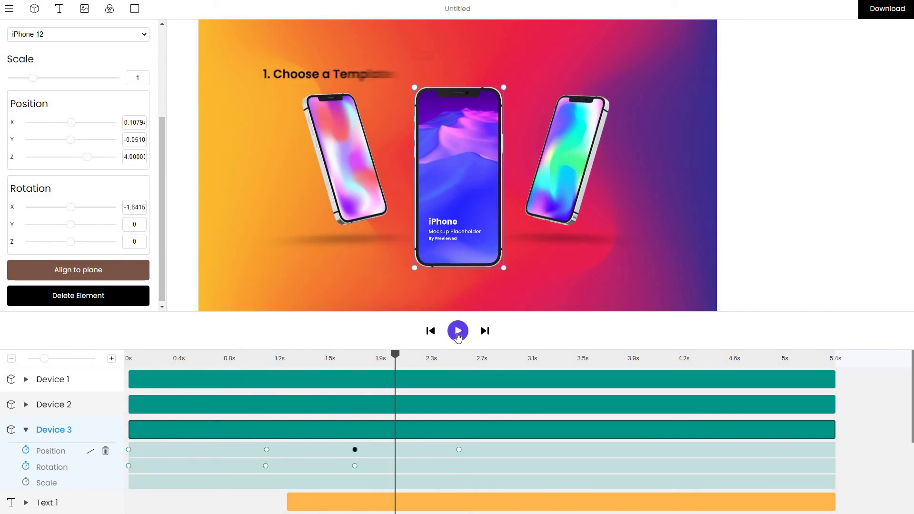
pyautogui.click(458, 333)
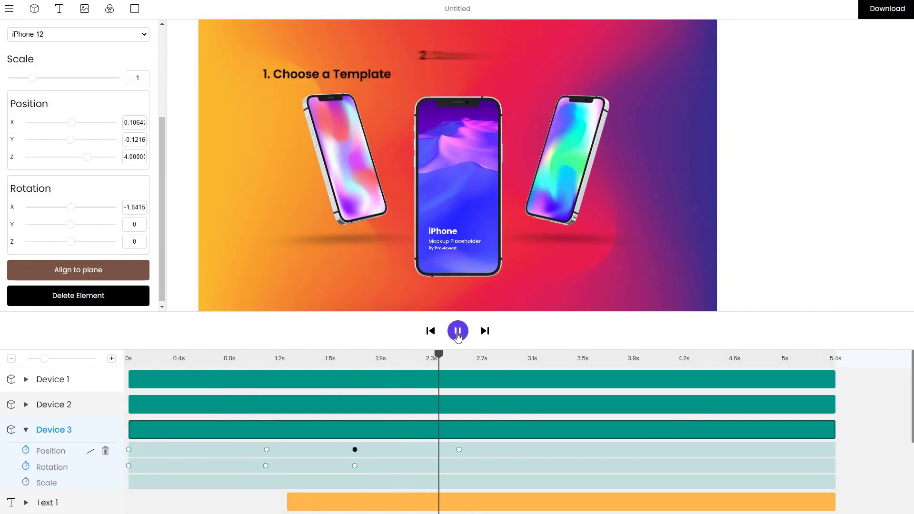
pyautogui.click(458, 333)
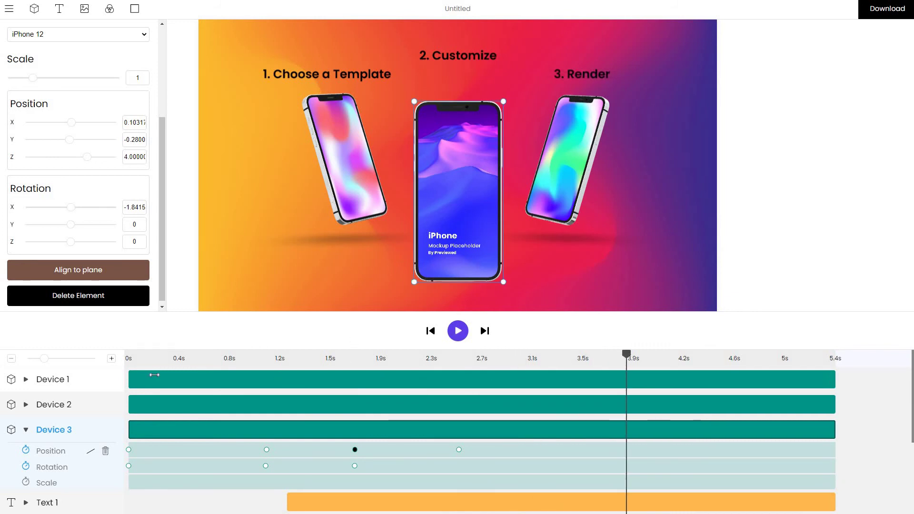
# Step: Return the playhead to the start of the timeline and open the Text 1 caption's settings
pyautogui.moveTo(624, 355); pyautogui.dragTo(152, 355)
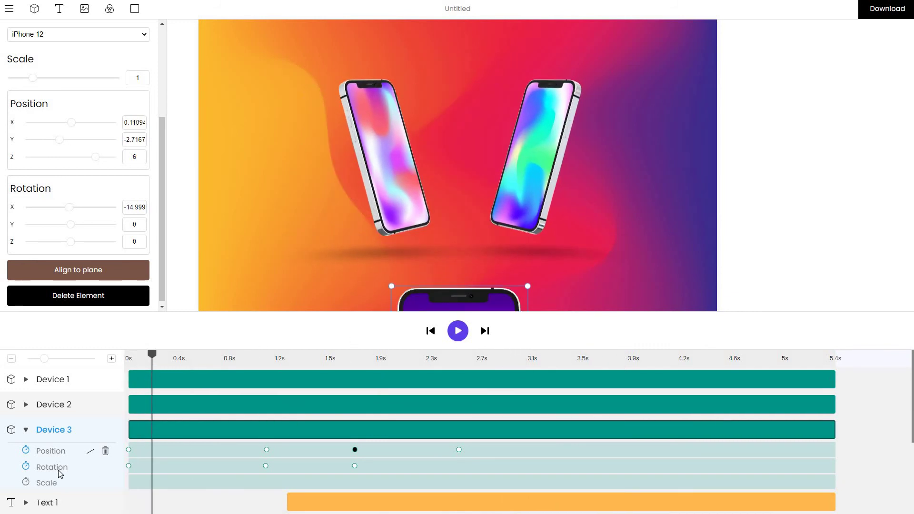
pyautogui.scroll(-1, 241, 433)
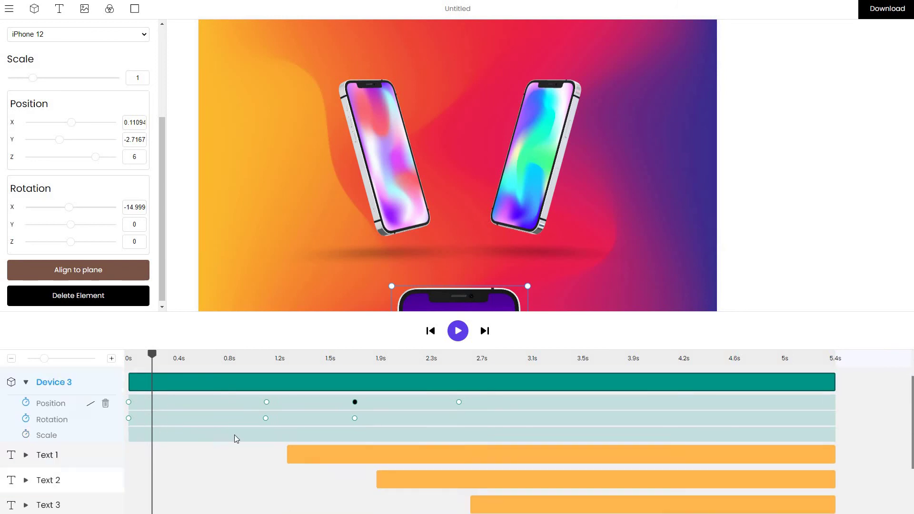
pyautogui.moveTo(151, 355); pyautogui.dragTo(128, 354)
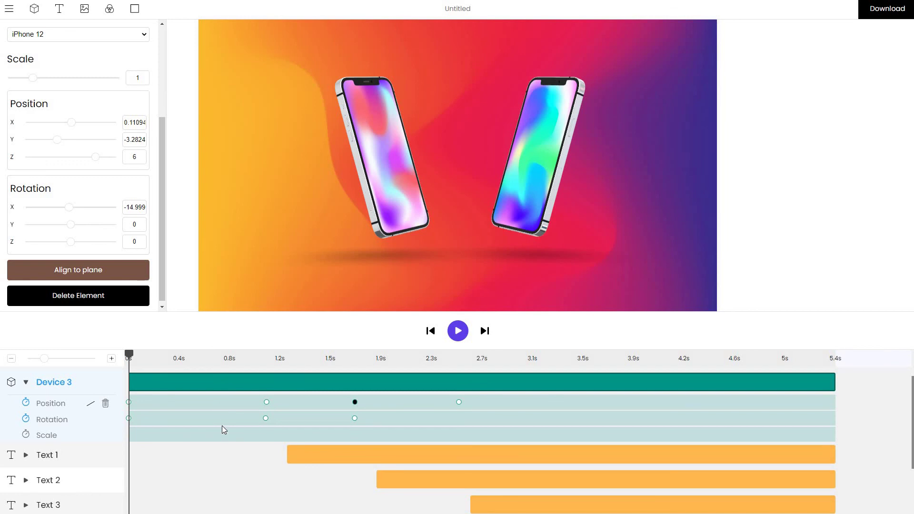
pyautogui.scroll(-2, 324, 424)
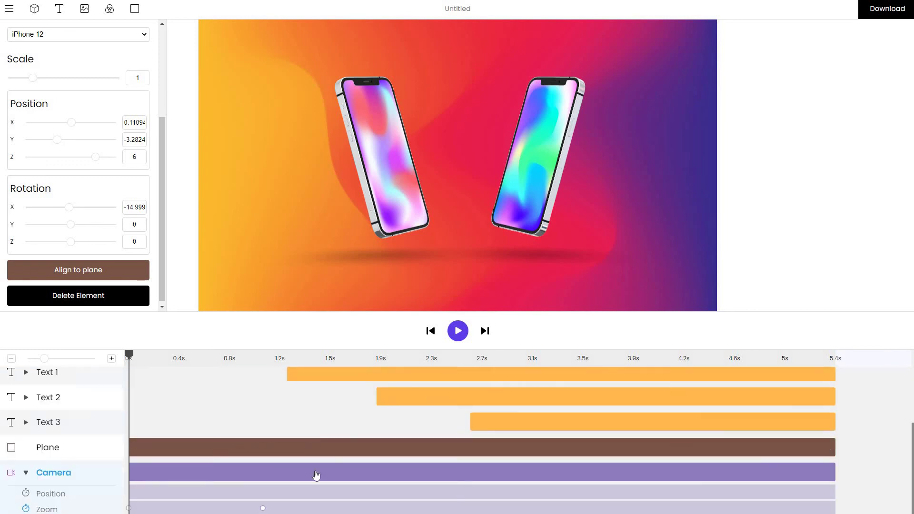
pyautogui.scroll(2, 312, 465)
pyautogui.scroll(-1, 329, 429)
pyautogui.click(328, 429)
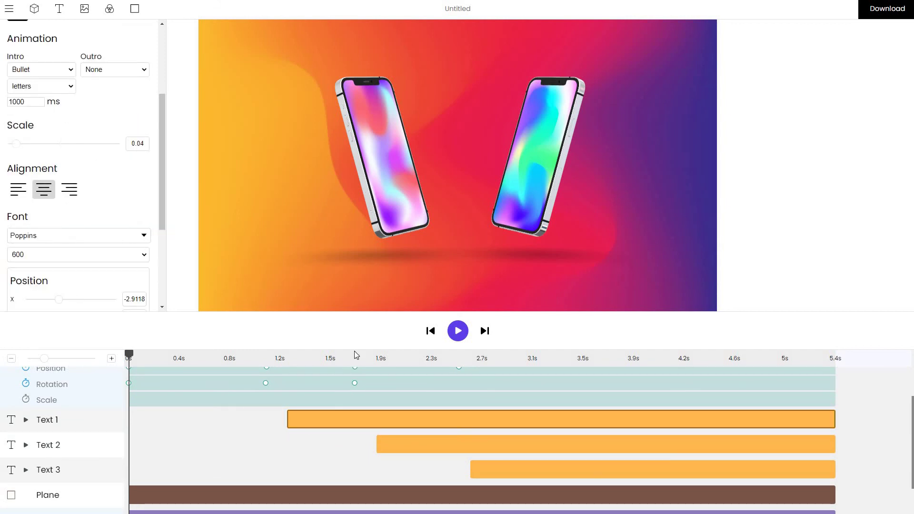
pyautogui.moveTo(287, 421)
pyautogui.mouseDown()
pyautogui.moveTo(134, 418)
pyautogui.moveTo(301, 427)
pyautogui.moveTo(184, 419)
pyautogui.moveTo(306, 418)
pyautogui.moveTo(166, 428)
pyautogui.moveTo(287, 426)
pyautogui.mouseUp()
pyautogui.moveTo(214, 426); pyautogui.dragTo(277, 441)
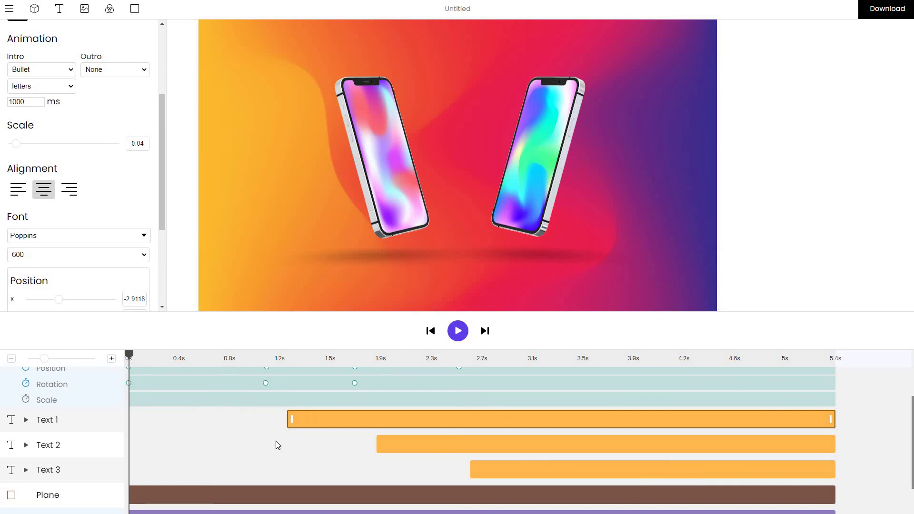
pyautogui.scroll(-1, 267, 444)
pyautogui.click(272, 446)
pyautogui.scroll(3, 283, 457)
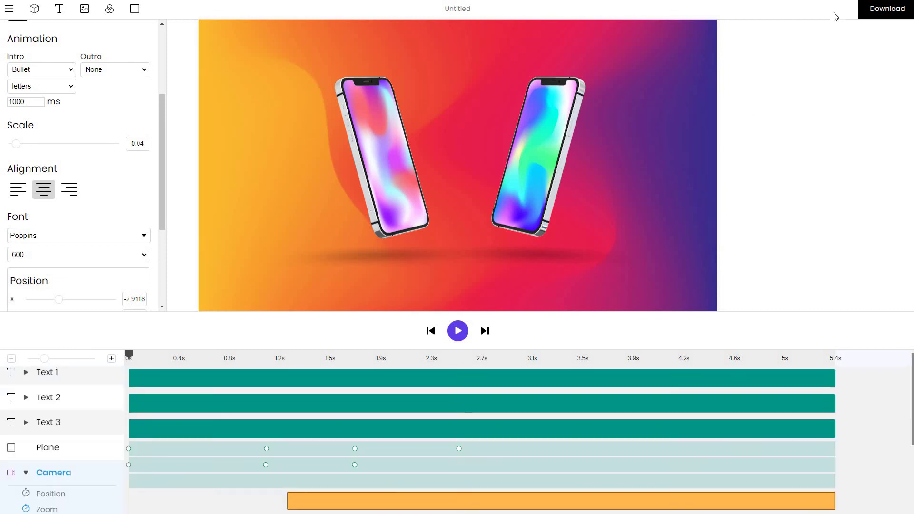
# Step: Review the available download formats, including for the frame at about 5 s on the timeline
pyautogui.click(876, 15)
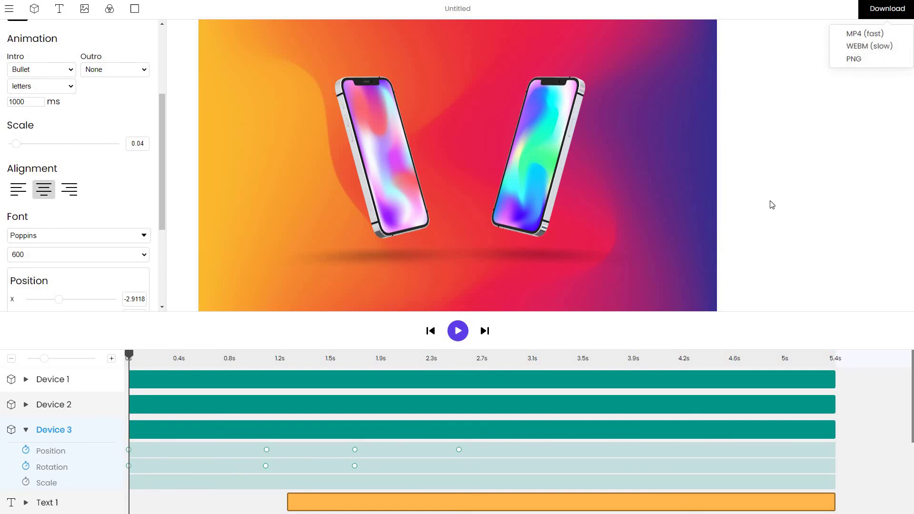
pyautogui.moveTo(128, 358); pyautogui.dragTo(783, 382)
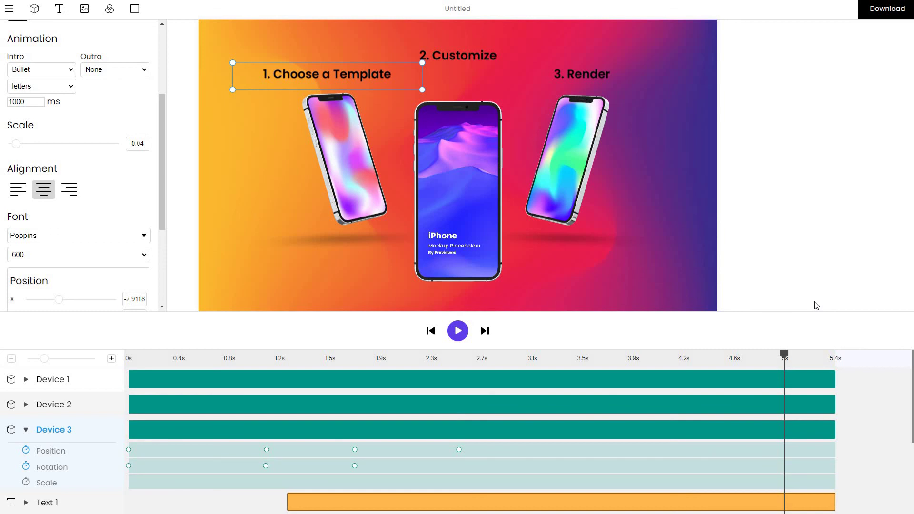
pyautogui.click(872, 15)
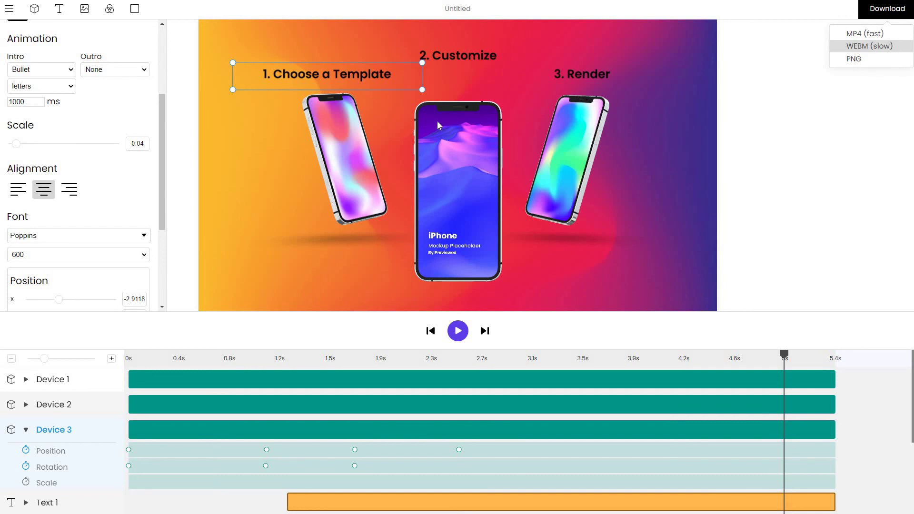
# Step: Change the scene background from an image to a solid fill using the black preset color
pyautogui.click(206, 154)
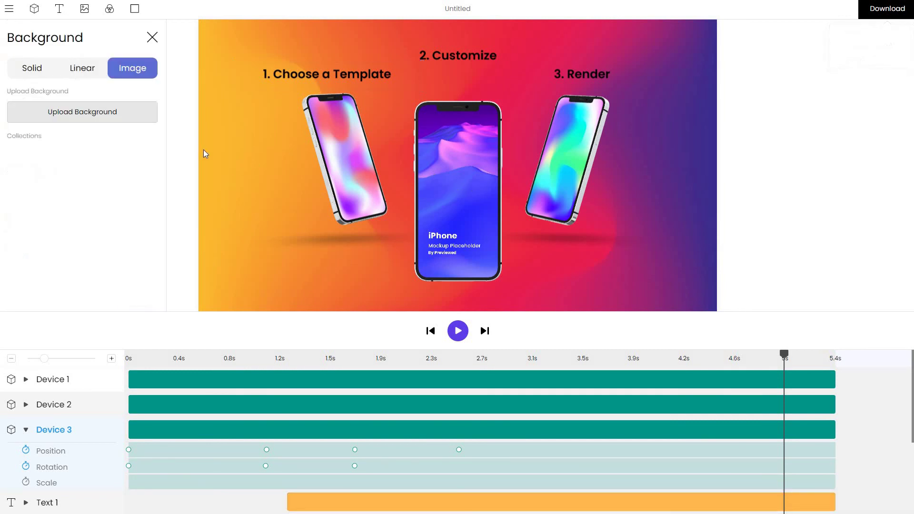
pyautogui.click(40, 71)
pyautogui.click(143, 157)
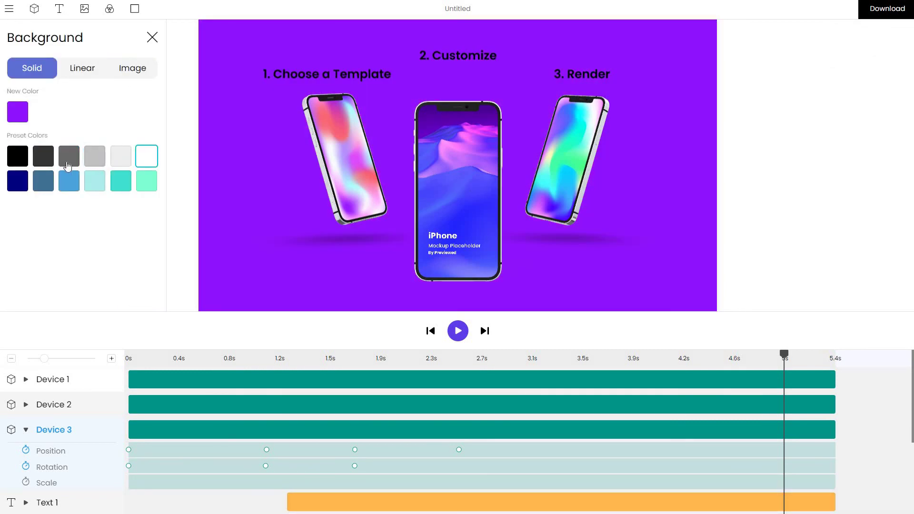
pyautogui.click(18, 156)
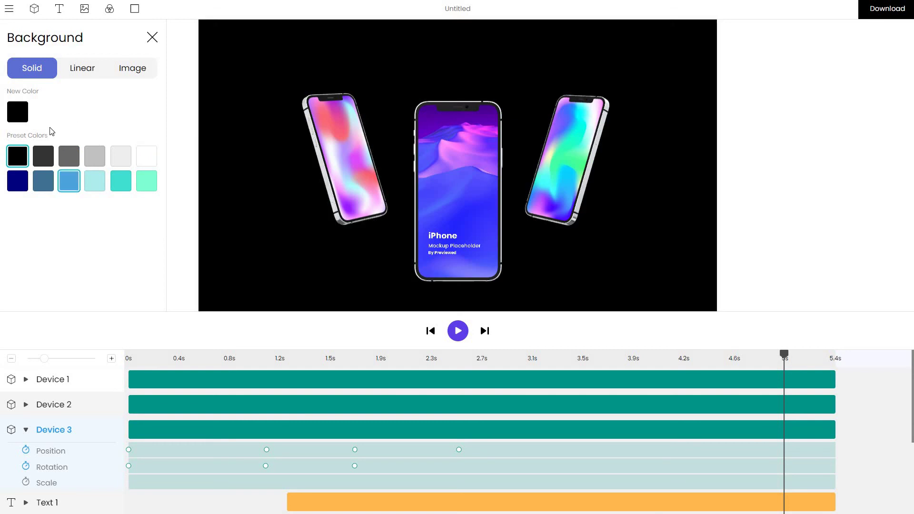
# Step: Make the solid background fully transparent by setting its alpha to 0, and review the download formats again
pyautogui.click(25, 118)
pyautogui.press('Tab')
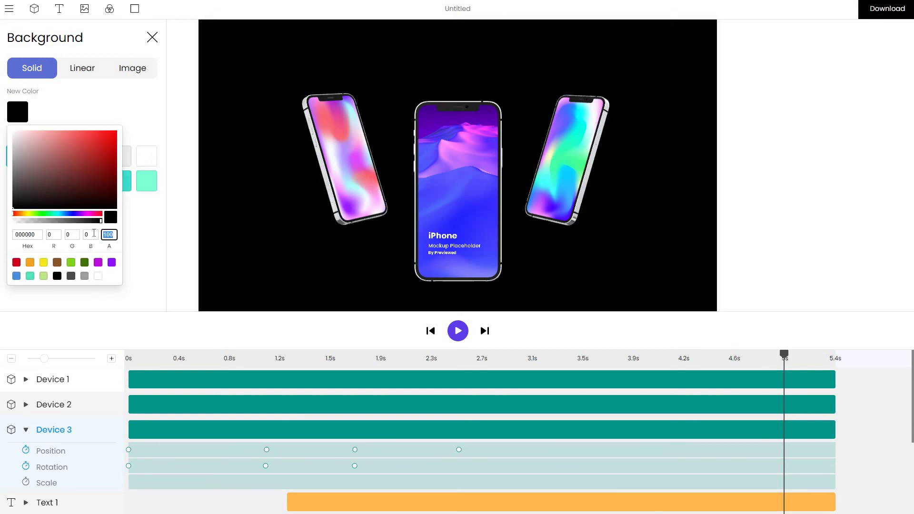
pyautogui.write('0')
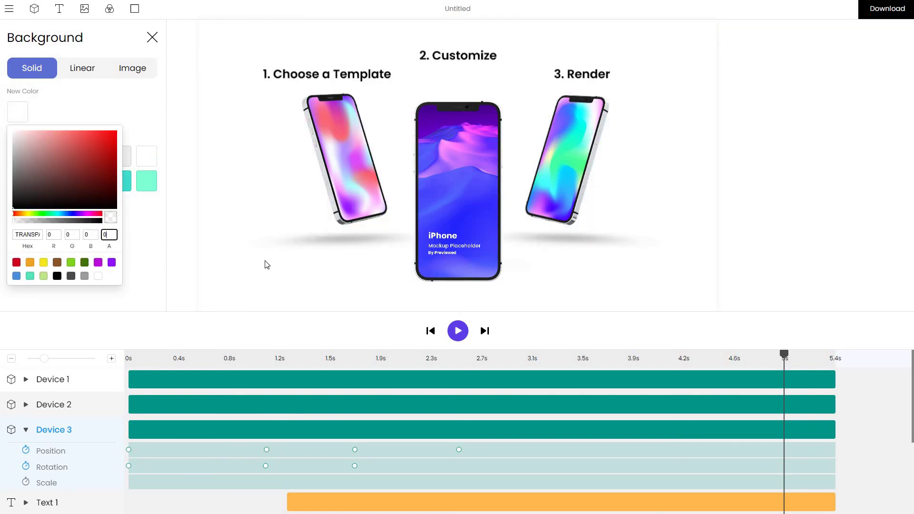
pyautogui.click(442, 200)
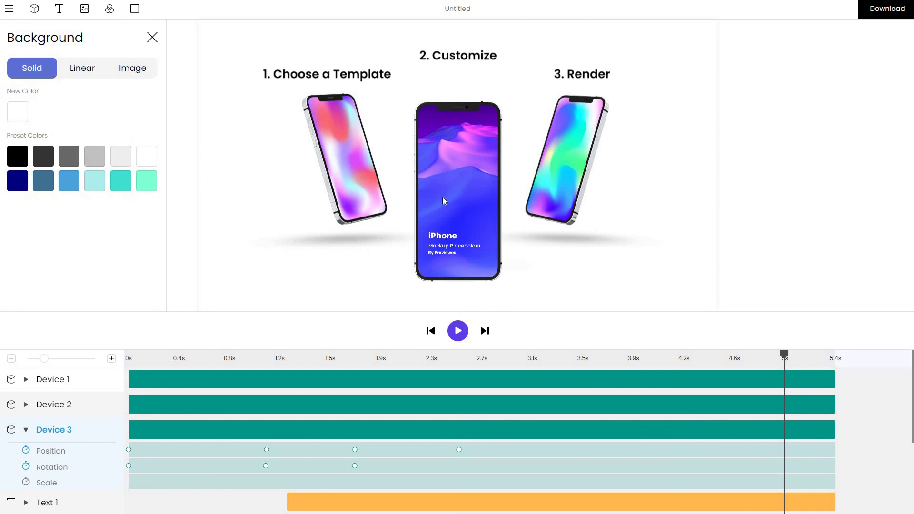
pyautogui.click(873, 15)
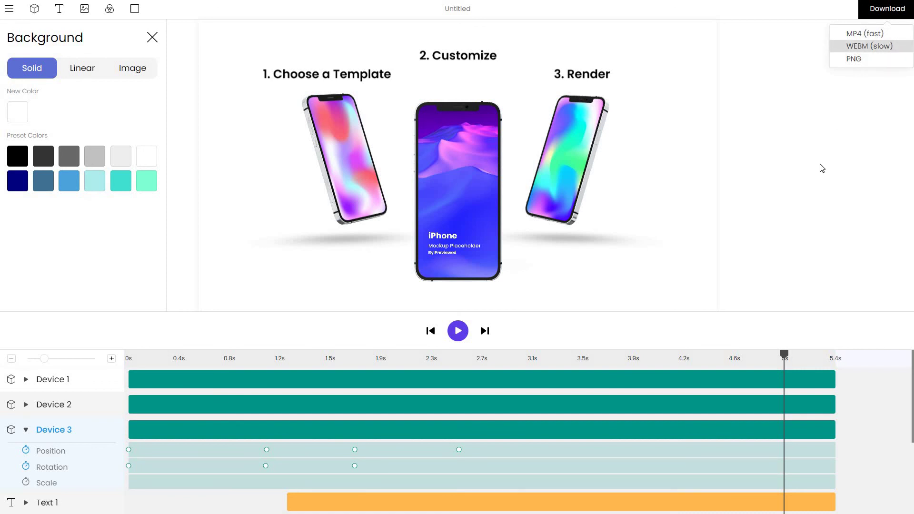
pyautogui.click(823, 180)
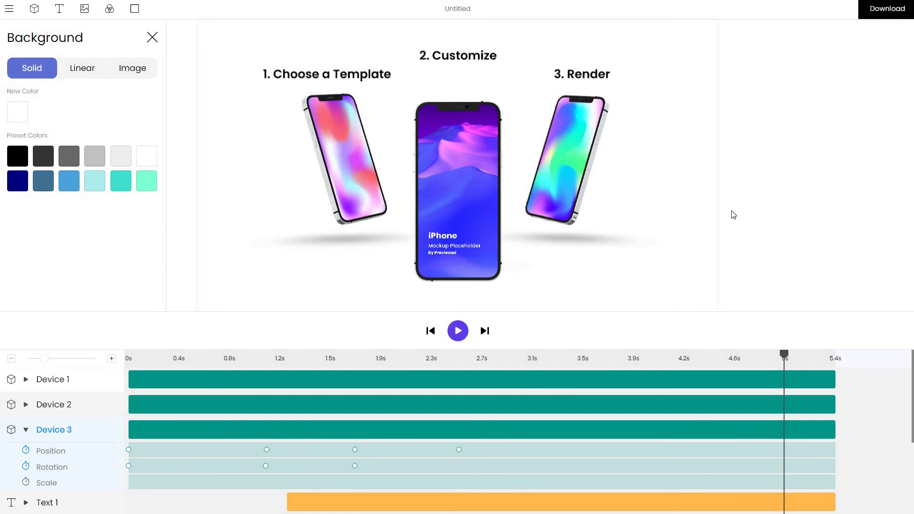